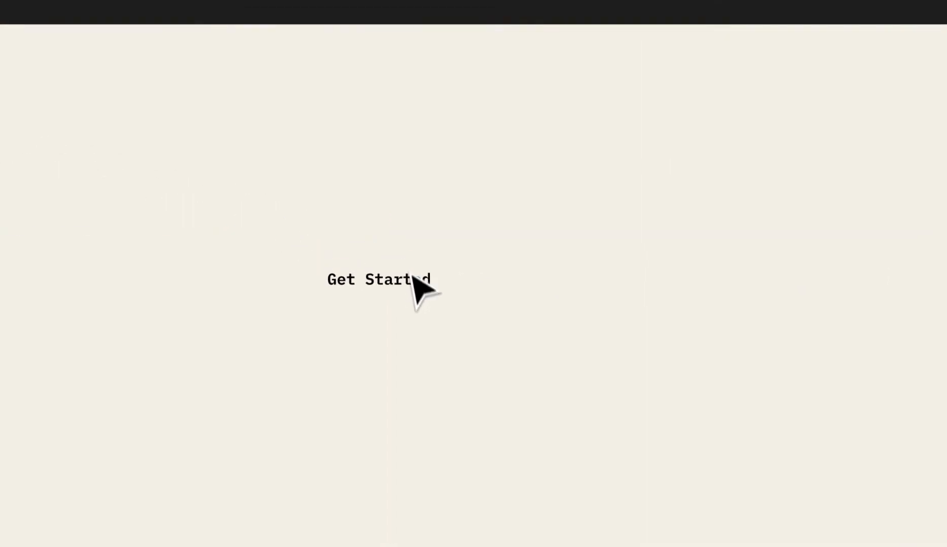
Centre and zoom in on the Get Started text, then wrap it in auto layout (Frame 37, 8 px padding)
{"action": "left_click_drag", "start_coordinate": [411, 276], "coordinate": [423, 345]}
{"action": "key", "text": "z"}
{"action": "left_click", "coordinate": [423, 344]}
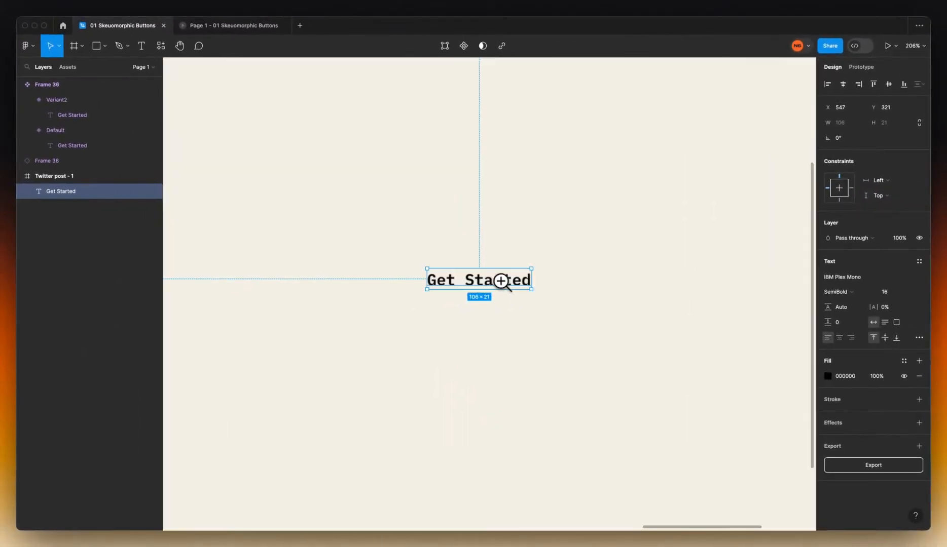
{"action": "left_click", "coordinate": [501, 281]}
{"action": "left_click", "coordinate": [500, 281]}
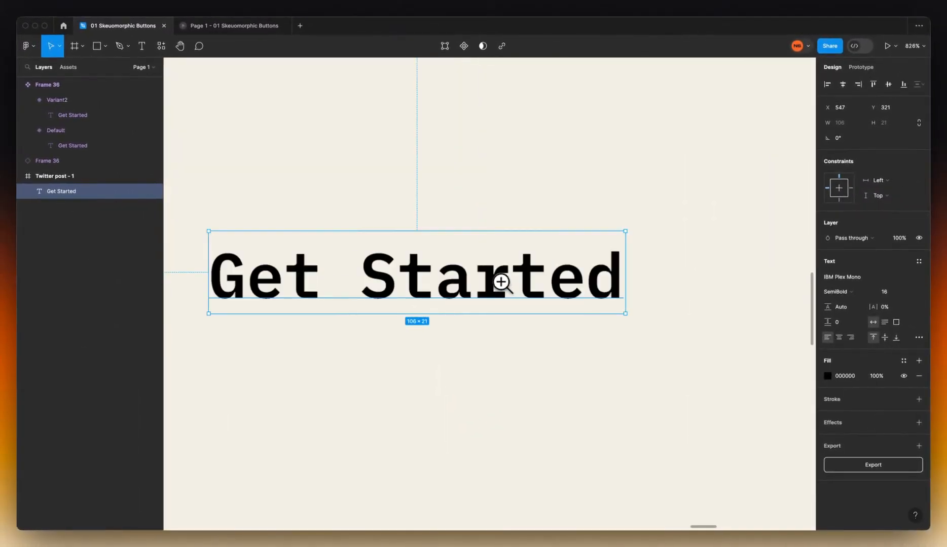
{"action": "key", "text": "space"}
{"action": "left_click_drag", "start_coordinate": [513, 317], "coordinate": [569, 303]}
{"action": "key", "text": "minus"}
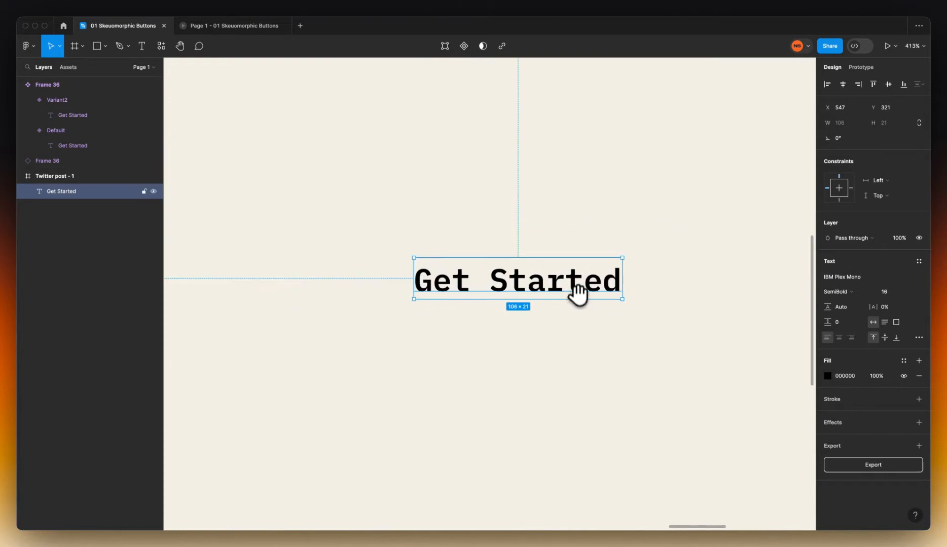
{"action": "key", "text": "shift+a"}
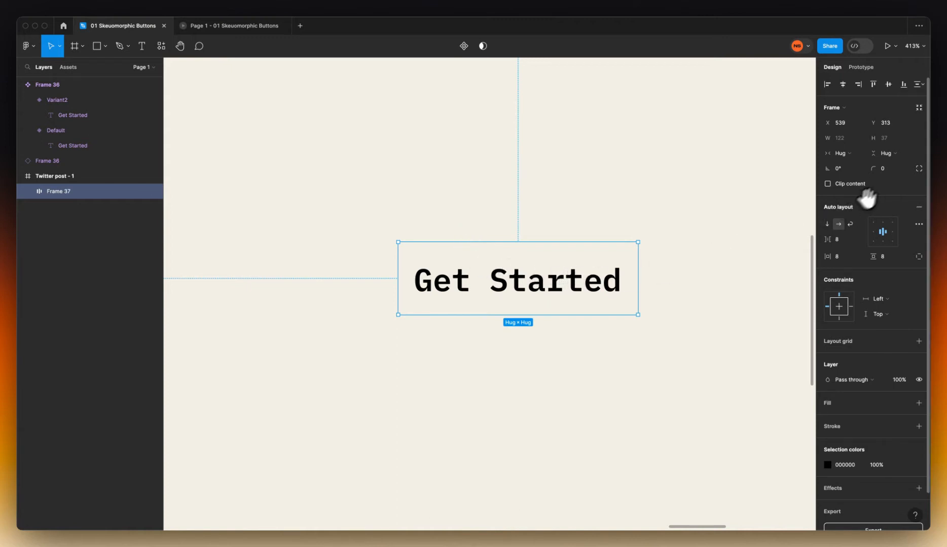
Set the button frame's corner radius to 4
{"action": "left_click", "coordinate": [890, 168]}
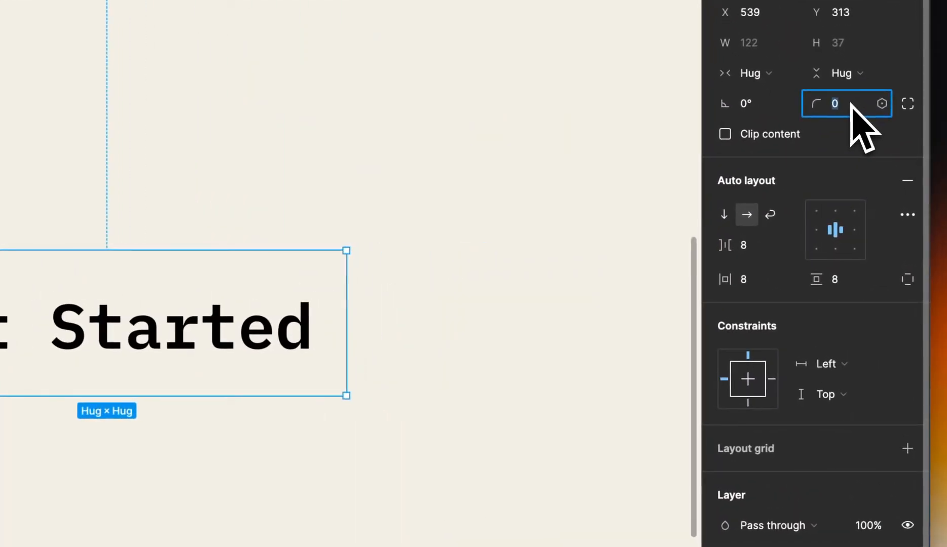
{"action": "type", "text": "4"}
{"action": "key", "text": "Return"}
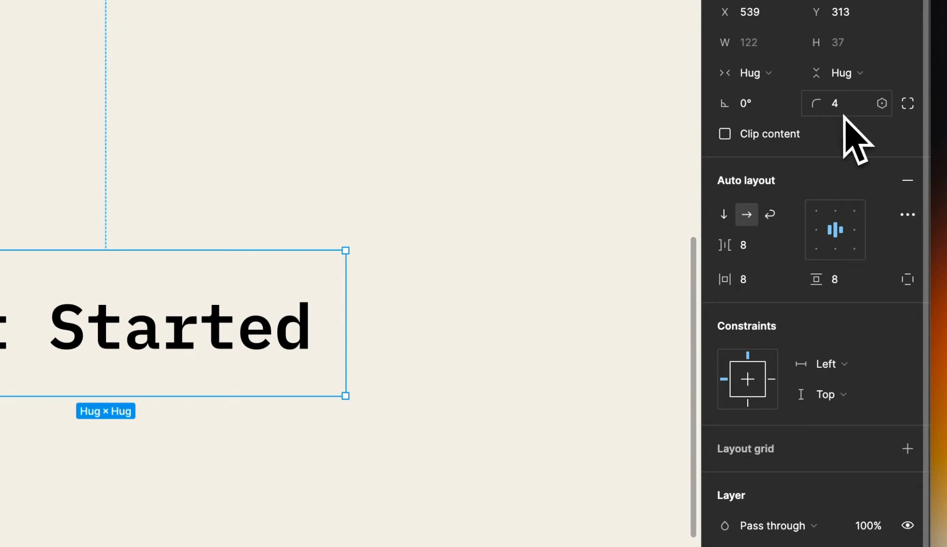
Add a solid FF5C00 orange fill to the button frame
{"action": "left_click", "coordinate": [907, 332]}
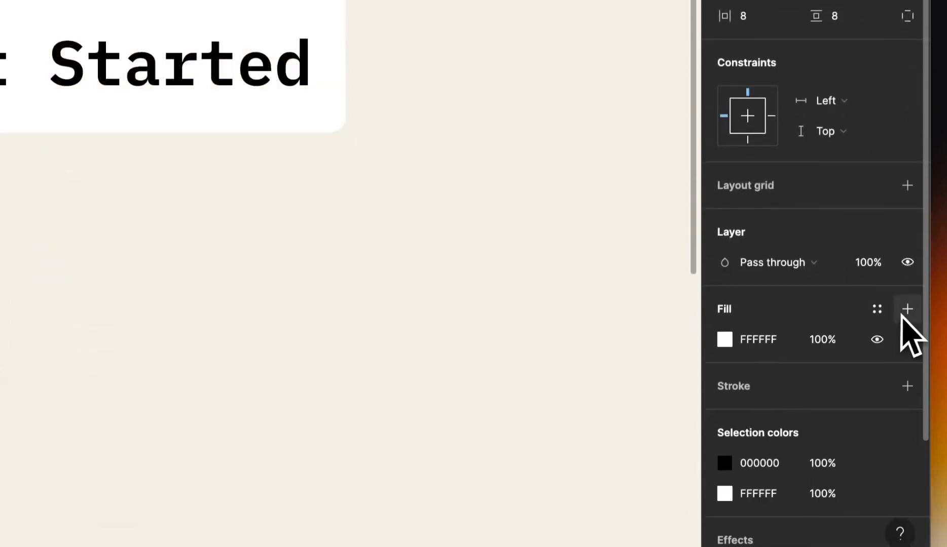
{"action": "left_click", "coordinate": [756, 363]}
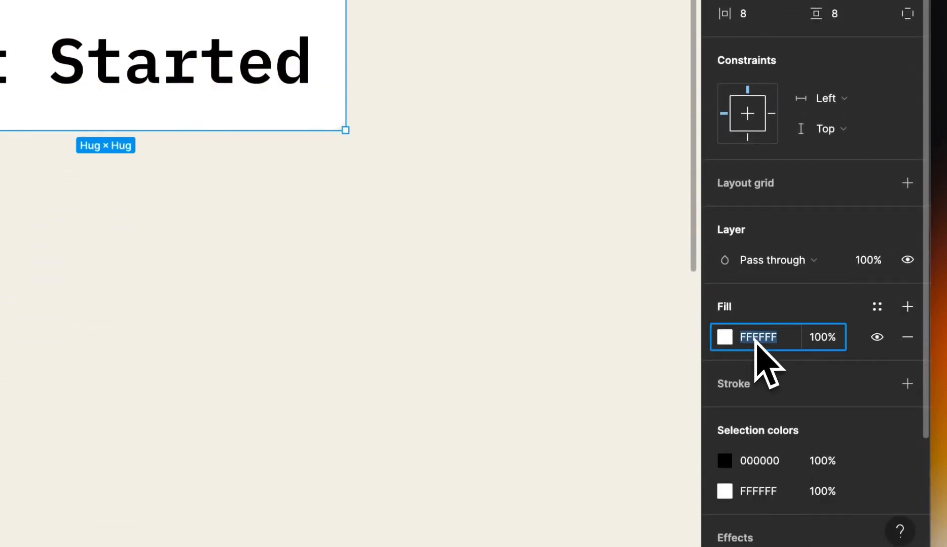
{"action": "type", "text": "ff5c00"}
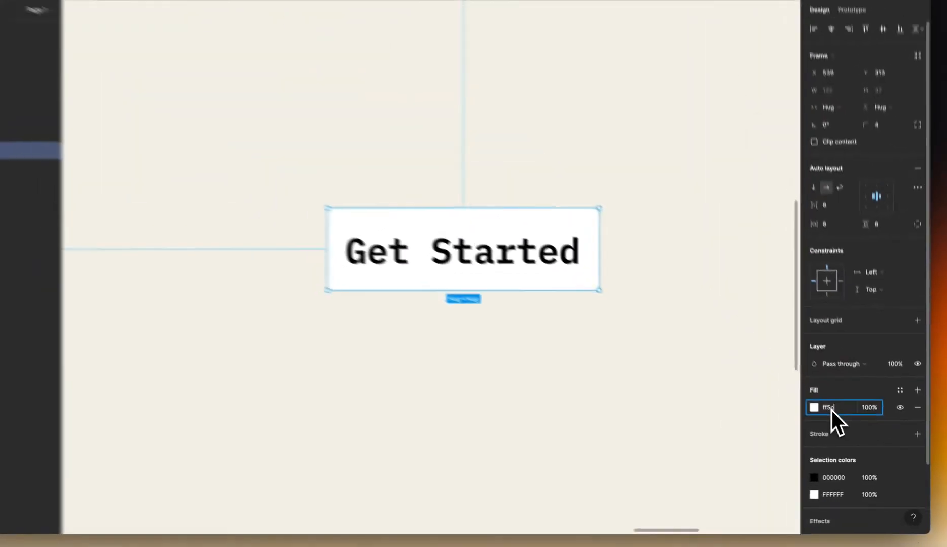
{"action": "key", "text": "Return"}
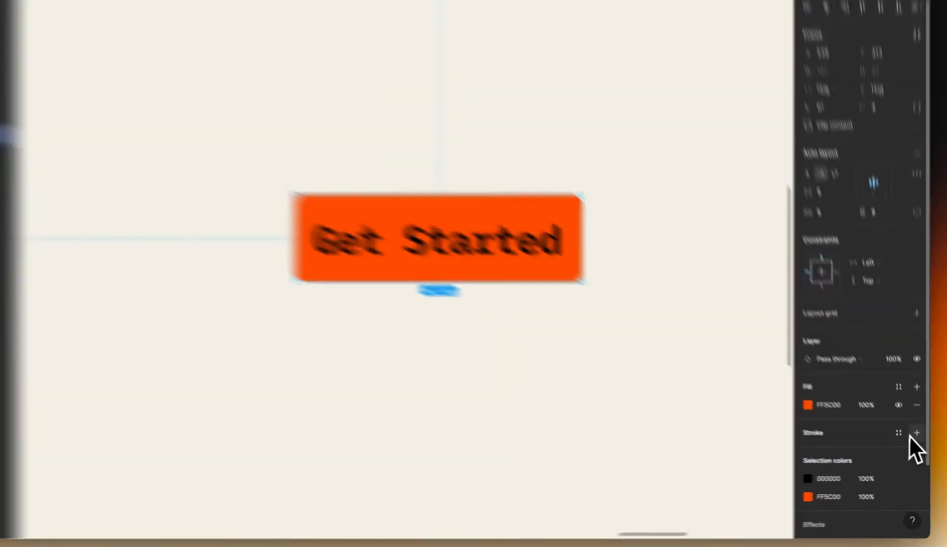
Add a stroke of weight 2 to the button frame
{"action": "left_click", "coordinate": [910, 437]}
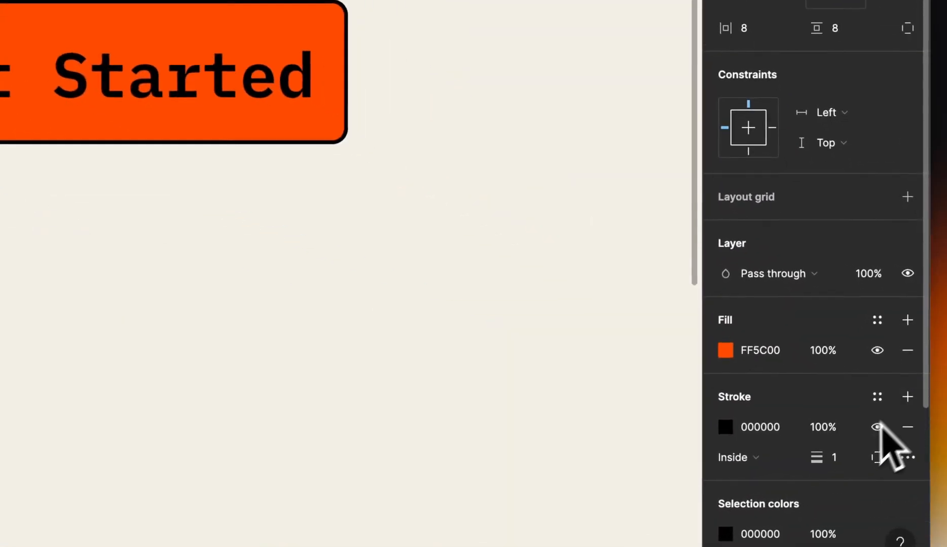
{"action": "left_click", "coordinate": [876, 470]}
{"action": "type", "text": "2"}
{"action": "key", "text": "Return"}
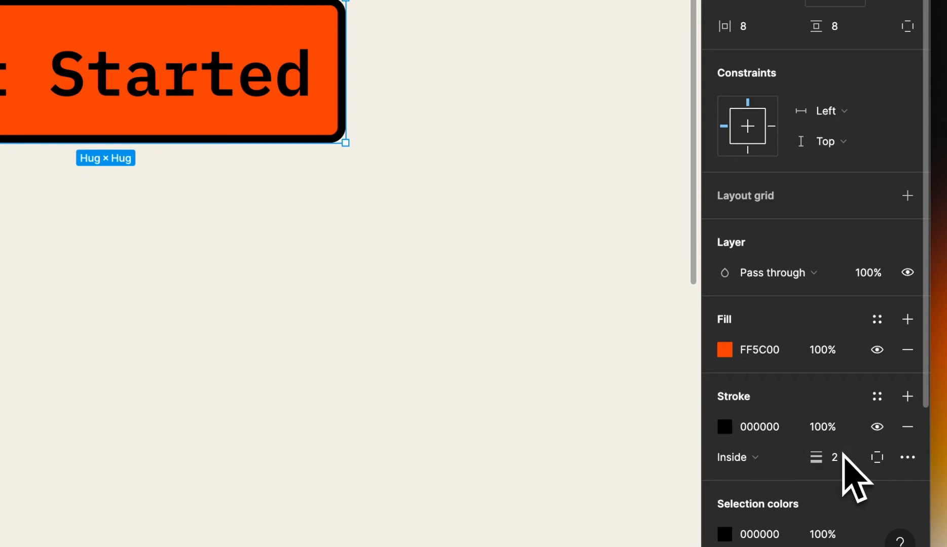
Copy the fill's FF5C00 hex value into the stroke colour
{"action": "left_click", "coordinate": [760, 350]}
{"action": "key", "text": "ctrl+c"}
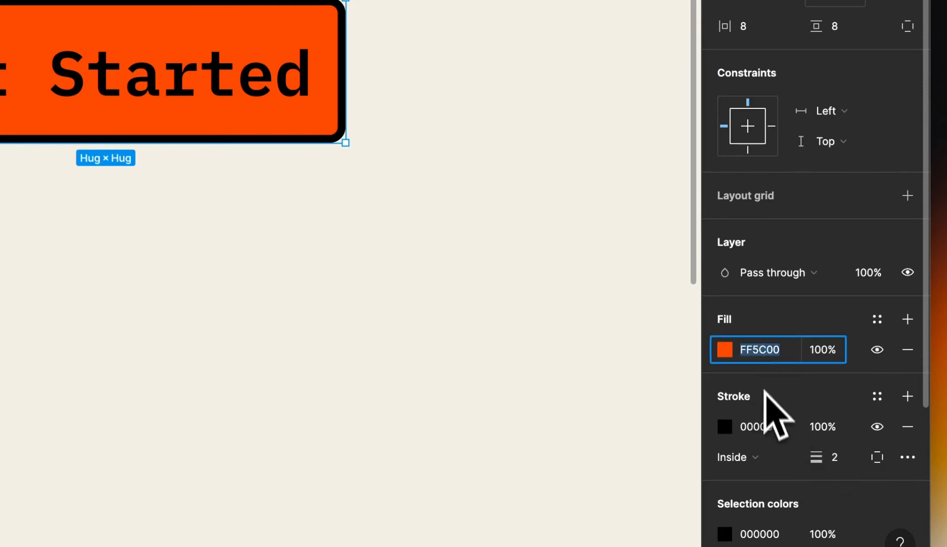
{"action": "left_click", "coordinate": [760, 428]}
{"action": "key", "text": "ctrl+v"}
{"action": "key", "text": "Return"}
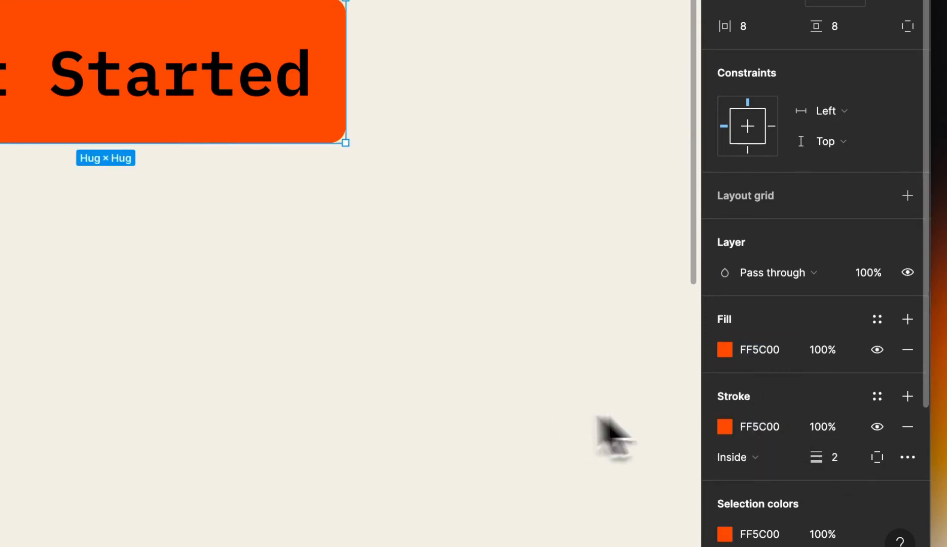
Darken the stroke colour slightly to D9550B in the colour picker
{"action": "left_click", "coordinate": [725, 427]}
{"action": "left_click", "coordinate": [709, 121]}
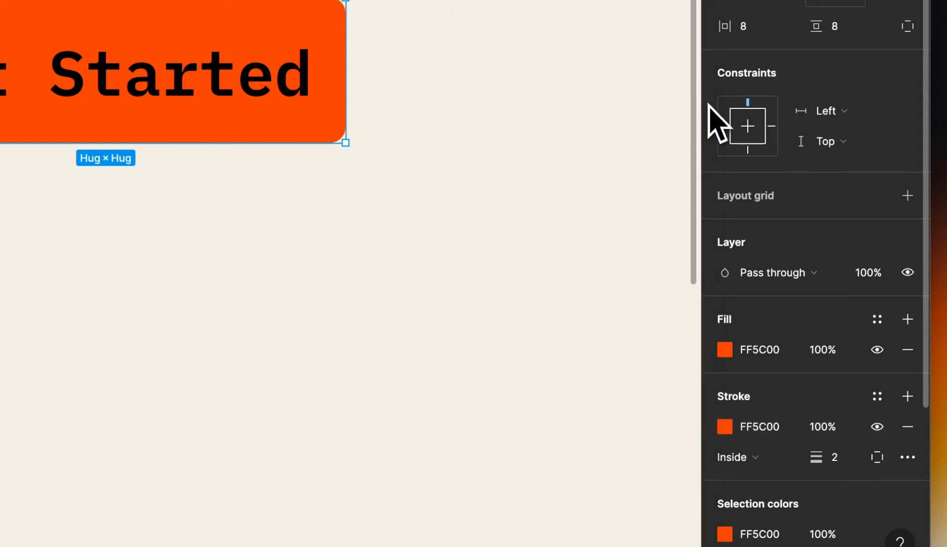
{"action": "left_click", "coordinate": [725, 424]}
{"action": "mouse_move", "coordinate": [700, 86]}
{"action": "left_mouse_down"}
{"action": "mouse_move", "coordinate": [693, 104]}
{"action": "mouse_move", "coordinate": [708, 117]}
{"action": "mouse_move", "coordinate": [679, 121]}
{"action": "mouse_move", "coordinate": [692, 125]}
{"action": "left_mouse_up"}
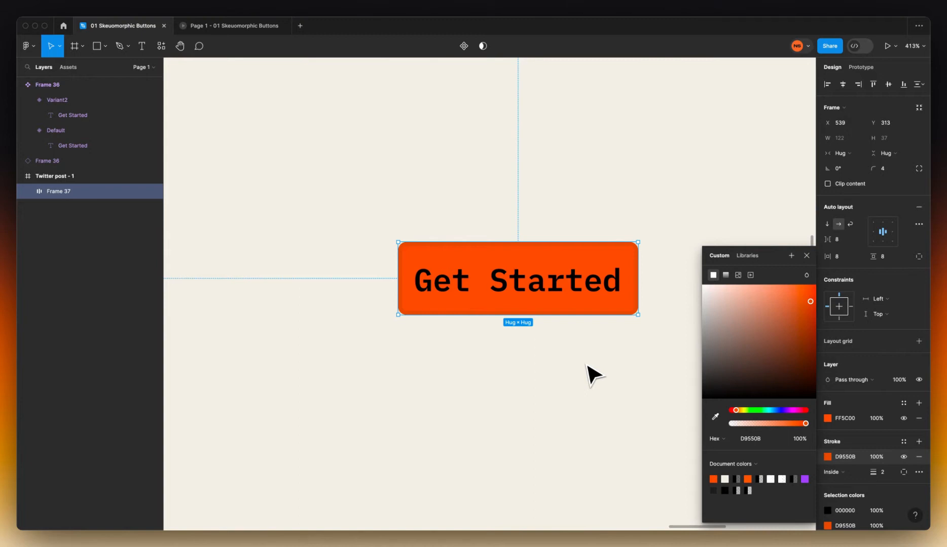
Resize the button to a fixed 143 × 41, keeping 8 px horizontal padding
{"action": "left_click", "coordinate": [587, 364]}
{"action": "left_click", "coordinate": [581, 307]}
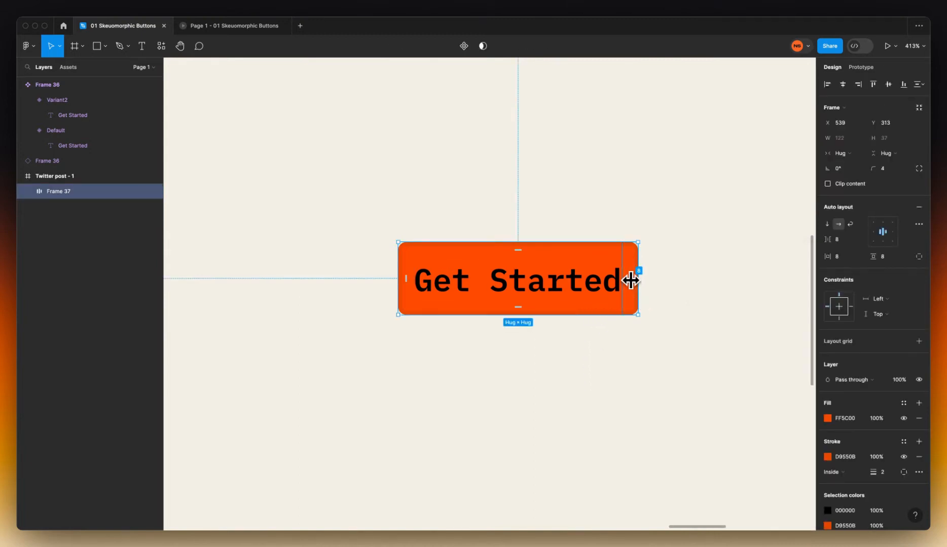
{"action": "left_click_drag", "start_coordinate": [631, 277], "coordinate": [632, 279]}
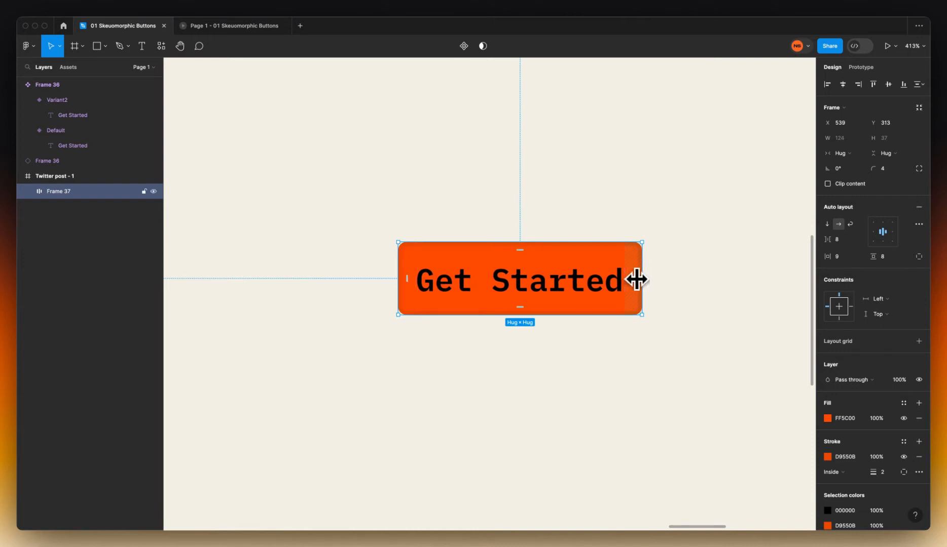
{"action": "left_click_drag", "start_coordinate": [636, 279], "coordinate": [634, 280]}
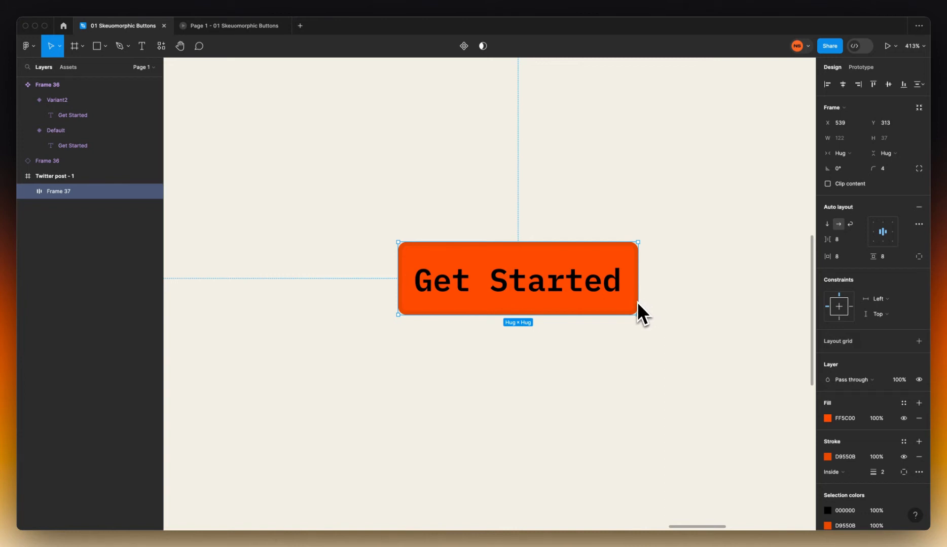
{"action": "left_click_drag", "start_coordinate": [637, 315], "coordinate": [679, 323]}
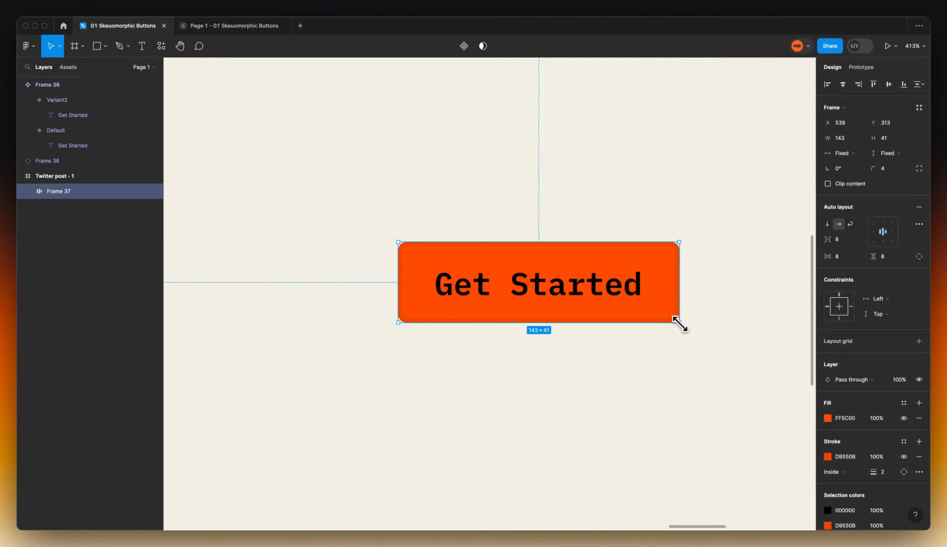
Set the button's stroke alignment to Outside
{"action": "left_click", "coordinate": [695, 363]}
{"action": "left_click", "coordinate": [667, 317]}
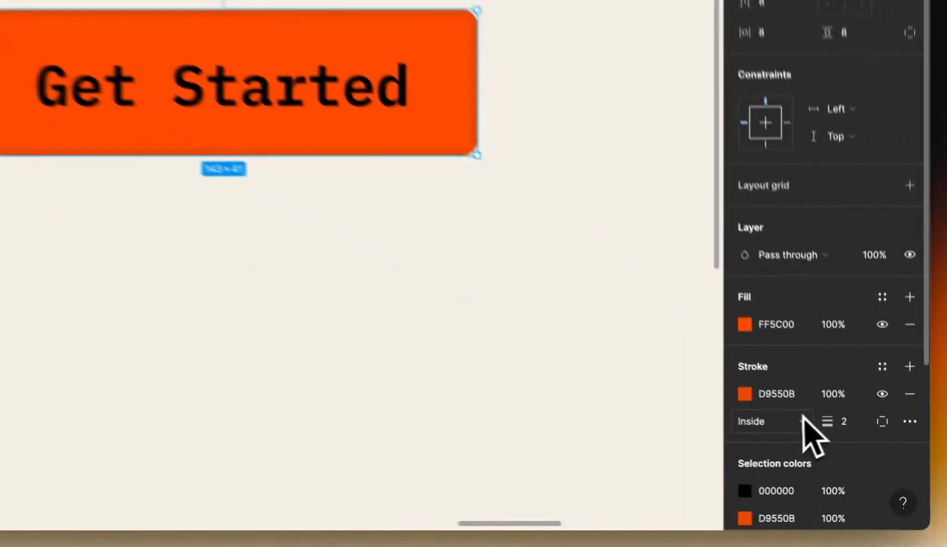
{"action": "left_click", "coordinate": [802, 418]}
{"action": "left_click", "coordinate": [728, 442]}
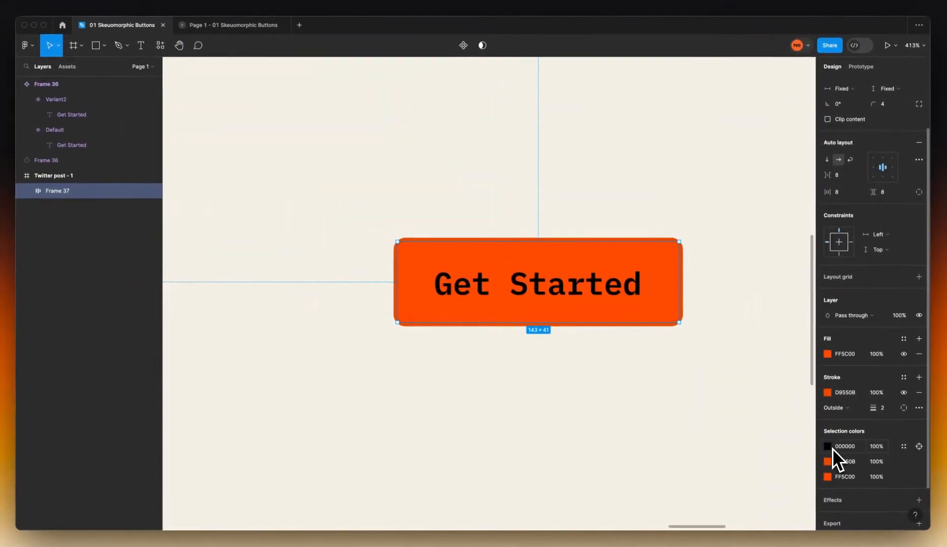
Recolour the black label to F3F0E7 by sampling the cream canvas background
{"action": "left_click", "coordinate": [828, 449]}
{"action": "left_click", "coordinate": [716, 416]}
{"action": "left_click", "coordinate": [675, 412]}
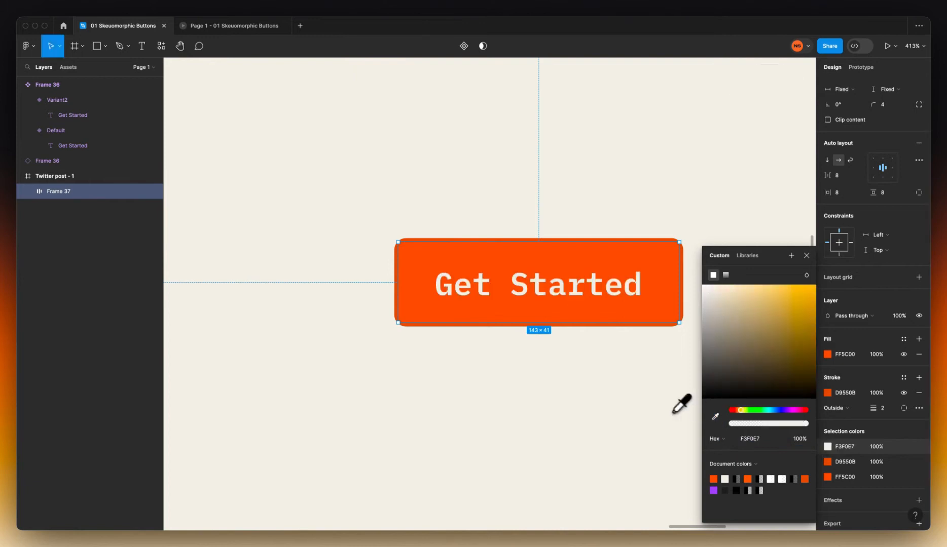
{"action": "left_click", "coordinate": [821, 446]}
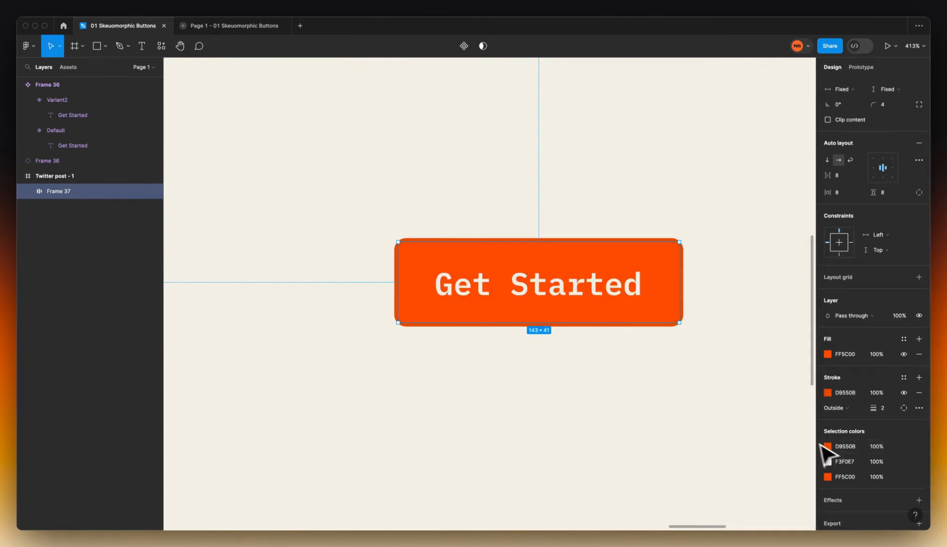
Move the button left and down, then reframe the view around it at 413%
{"action": "left_click", "coordinate": [733, 383]}
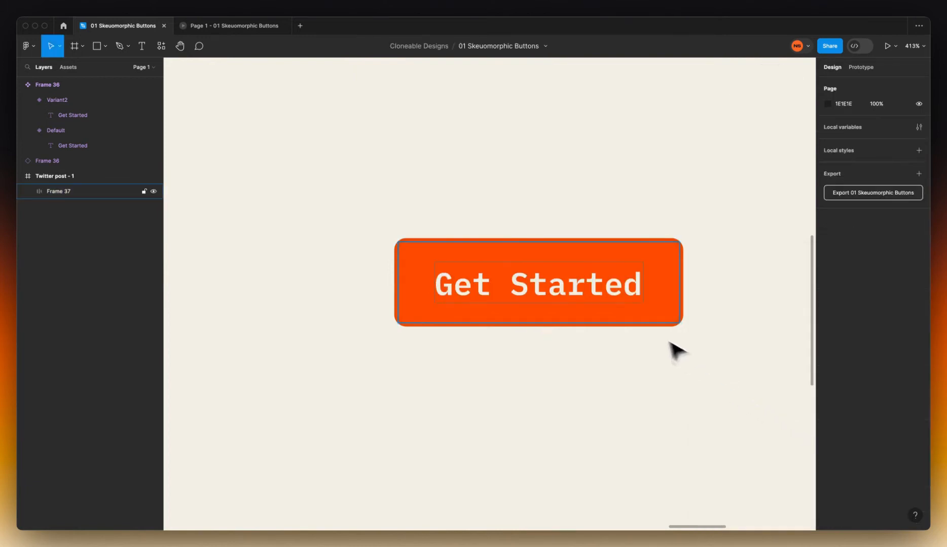
{"action": "left_click_drag", "start_coordinate": [639, 313], "coordinate": [621, 327]}
{"action": "left_click", "coordinate": [650, 380]}
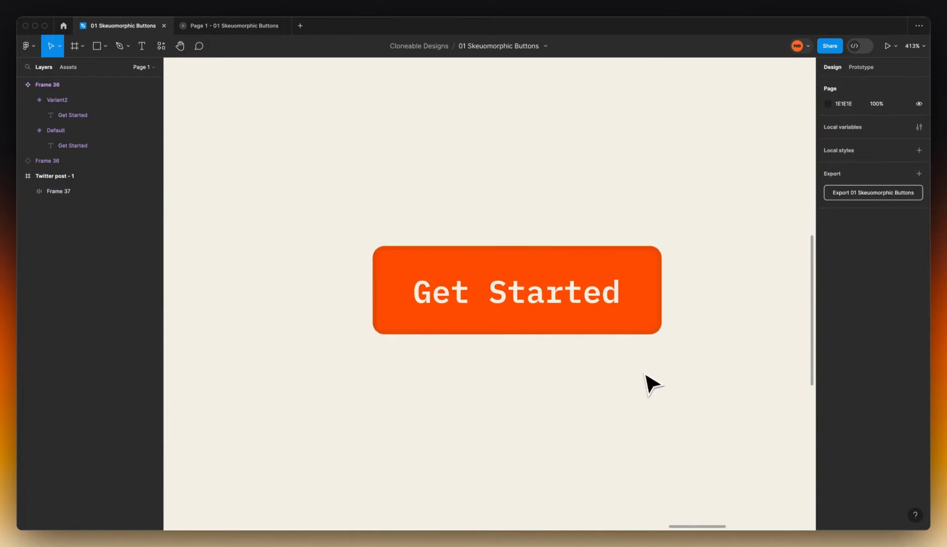
{"action": "key", "text": "z"}
{"action": "left_click", "coordinate": [645, 374], "text": "alt"}
{"action": "scroll", "coordinate": [644, 374], "scroll_direction": "down", "scroll_amount": 2}
{"action": "scroll", "coordinate": [645, 374], "scroll_direction": "right", "scroll_amount": 1}
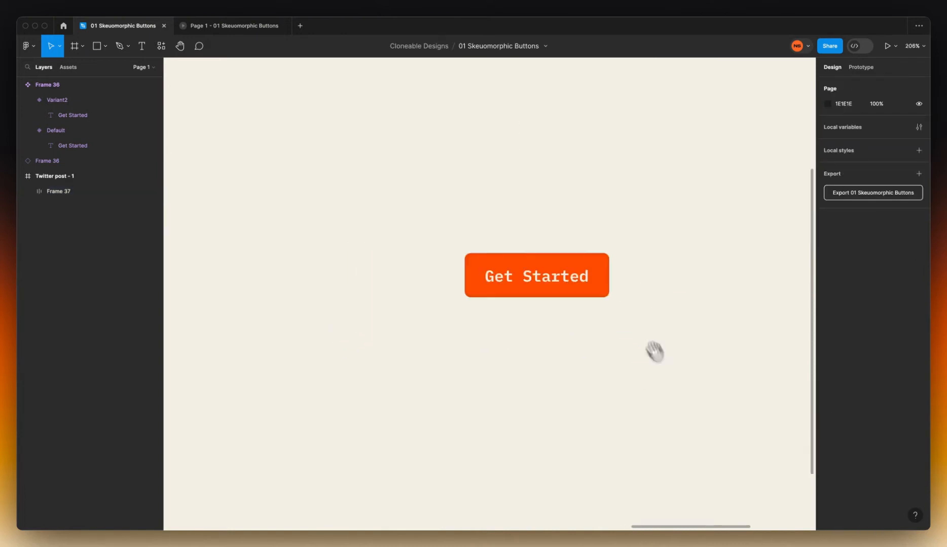
{"action": "left_click_drag", "start_coordinate": [739, 354], "coordinate": [728, 386]}
{"action": "key", "text": "z"}
{"action": "left_click", "coordinate": [562, 331]}
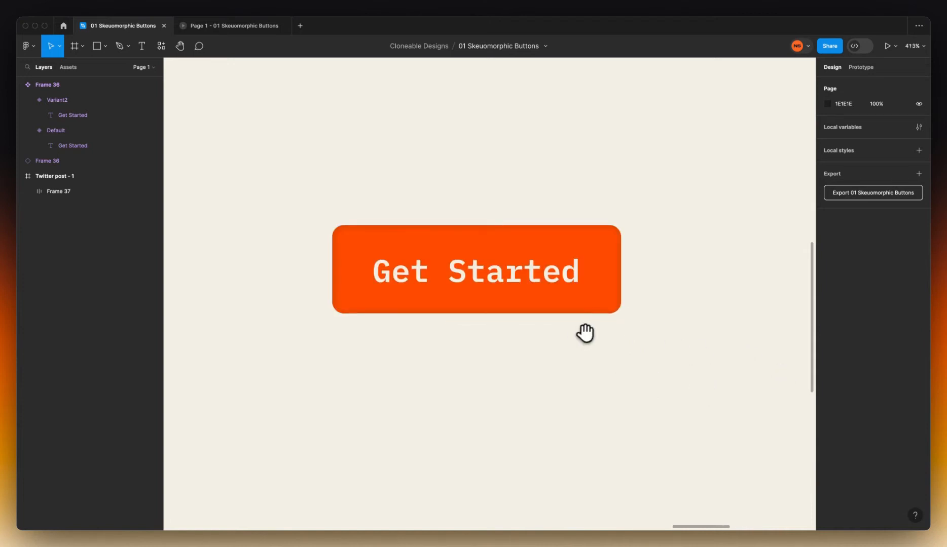
{"action": "left_click_drag", "start_coordinate": [585, 334], "coordinate": [595, 357]}
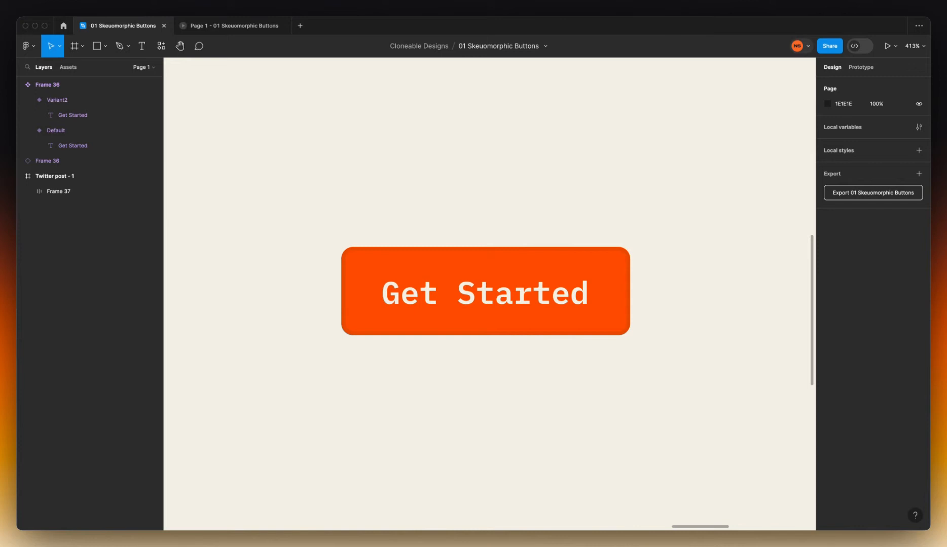
Select Frame 37, the Get Started button, on the canvas
{"action": "left_click", "coordinate": [485, 291]}
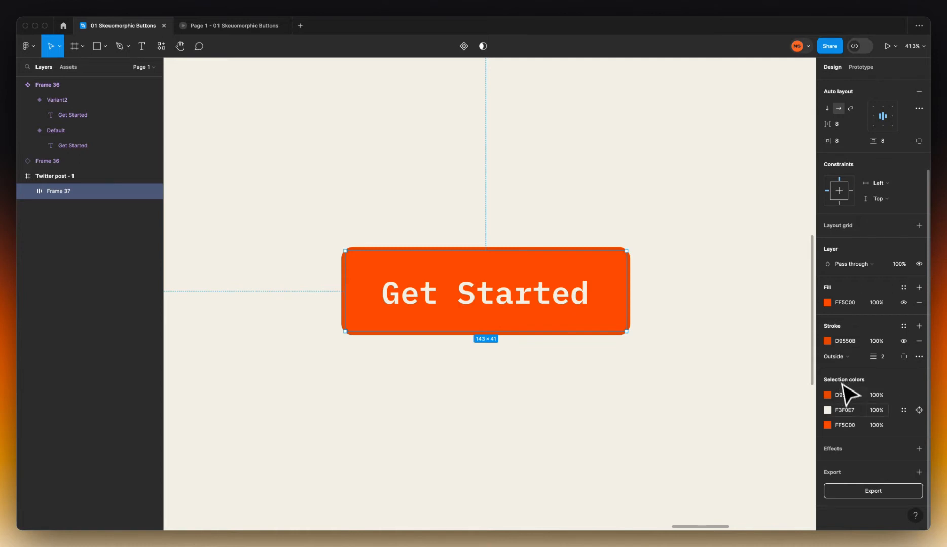
Add four drop shadow effects to the button
{"action": "left_click", "coordinate": [918, 448]}
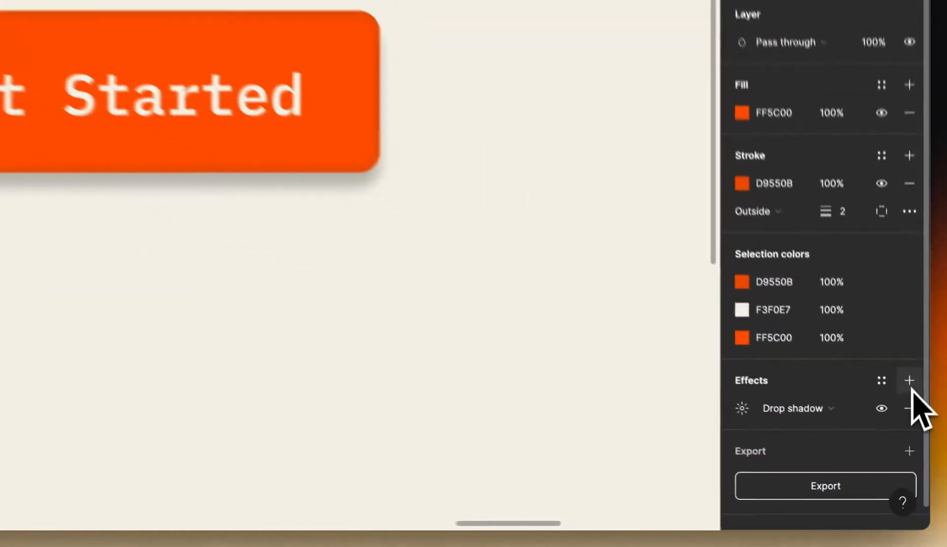
{"action": "left_click", "coordinate": [918, 448]}
{"action": "left_click", "coordinate": [907, 368]}
{"action": "left_click", "coordinate": [907, 367]}
{"action": "scroll", "coordinate": [811, 387], "scroll_direction": "down", "scroll_amount": 3}
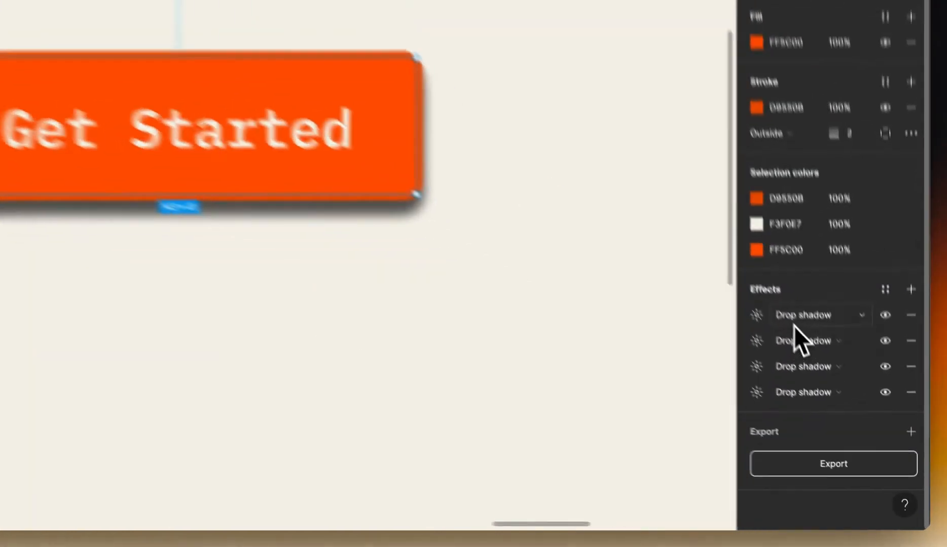
Change the first effect to an Inner shadow with Overlay blend mode
{"action": "left_click", "coordinate": [855, 403]}
{"action": "left_click", "coordinate": [786, 260]}
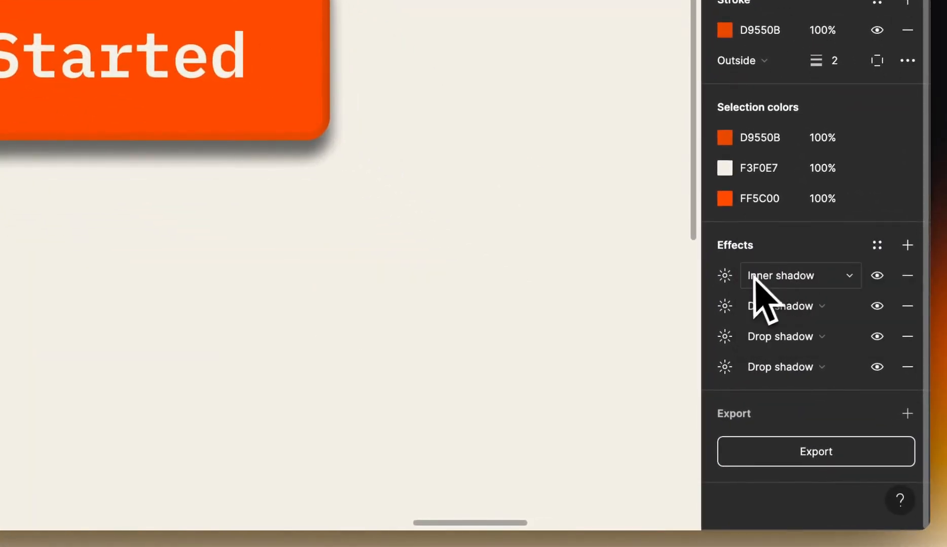
{"action": "left_click", "coordinate": [725, 277]}
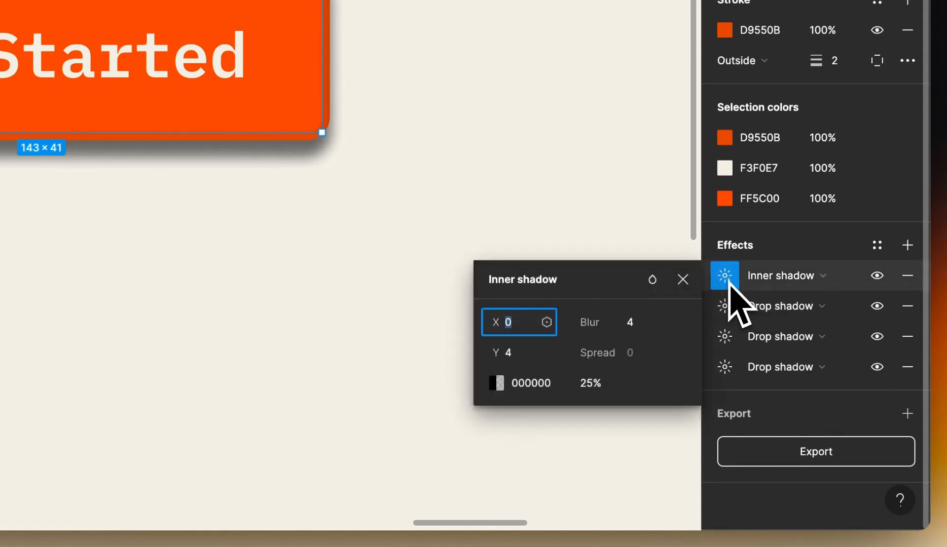
{"action": "left_click", "coordinate": [654, 285]}
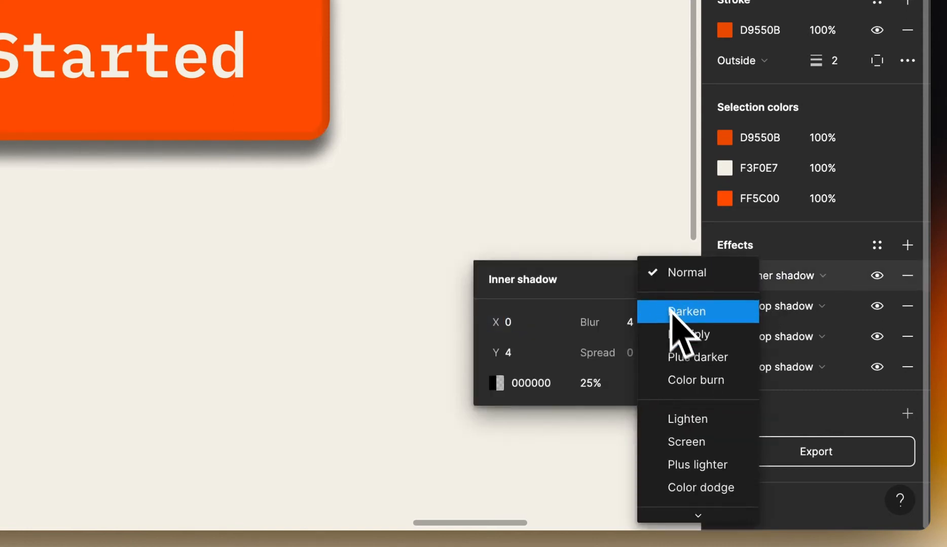
{"action": "scroll", "coordinate": [684, 337], "scroll_direction": "down", "scroll_amount": 4}
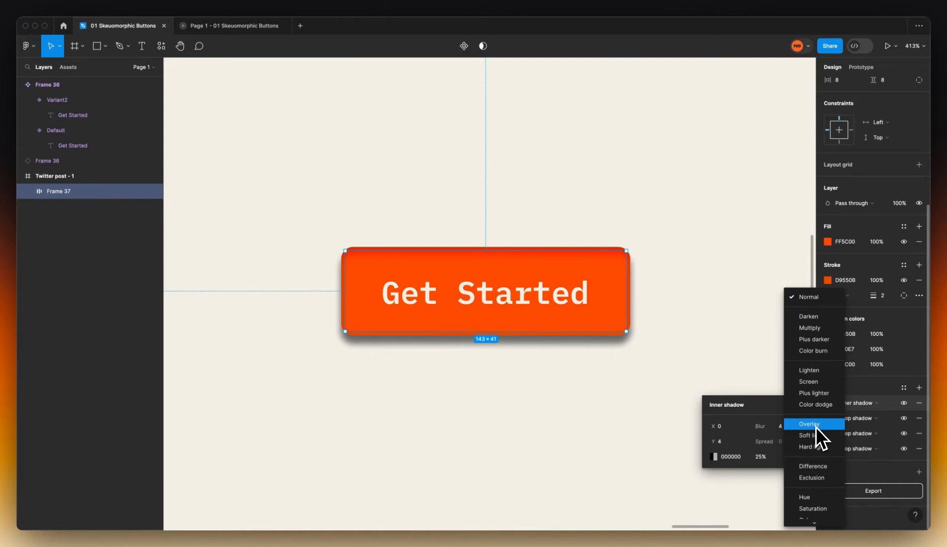
{"action": "left_click", "coordinate": [816, 425]}
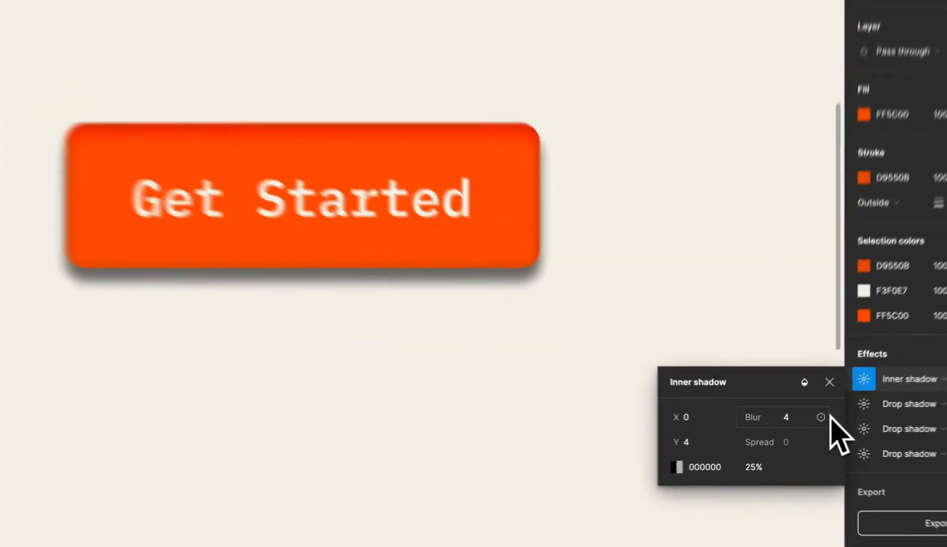
Set the inner shadow to Y 3, blur 1, colour FFFFFF at 22% opacity
{"action": "left_click", "coordinate": [681, 417]}
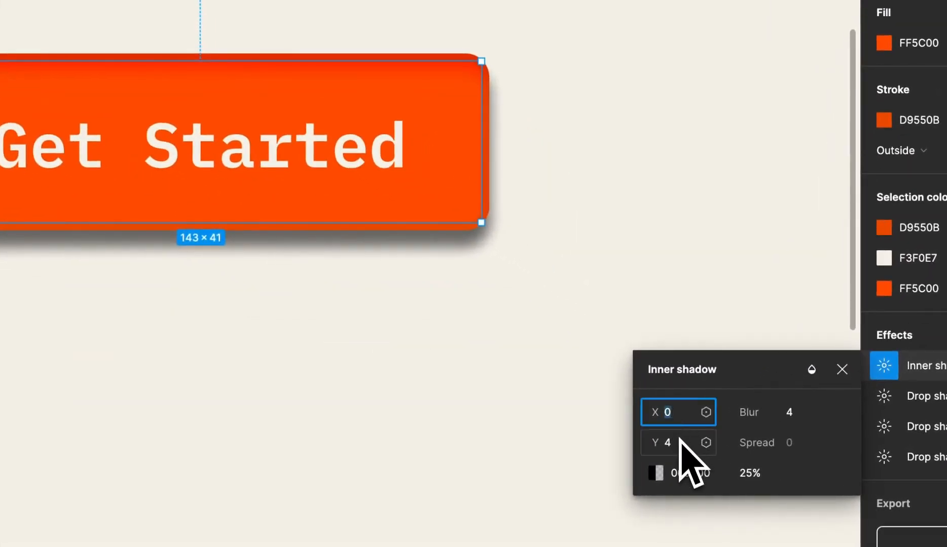
{"action": "left_click", "coordinate": [680, 440]}
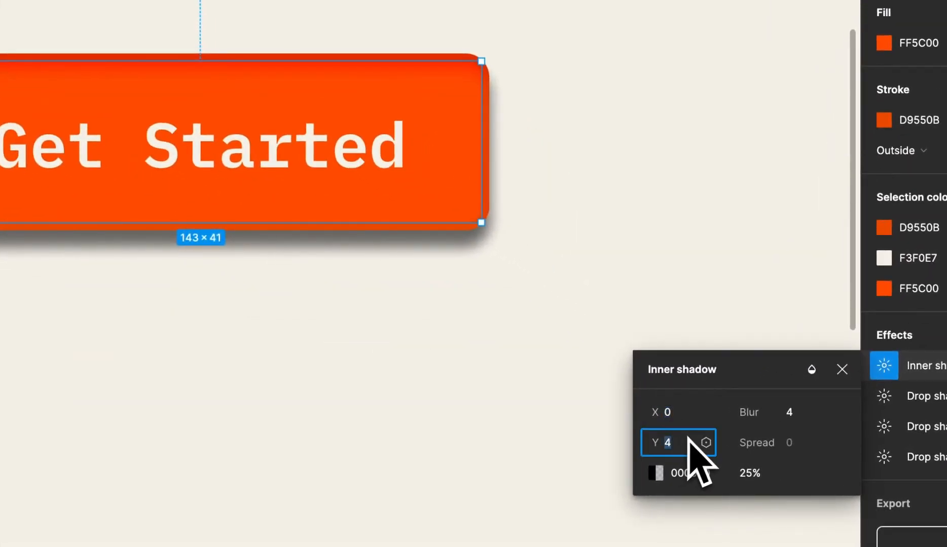
{"action": "type", "text": "3"}
{"action": "key", "text": "Return"}
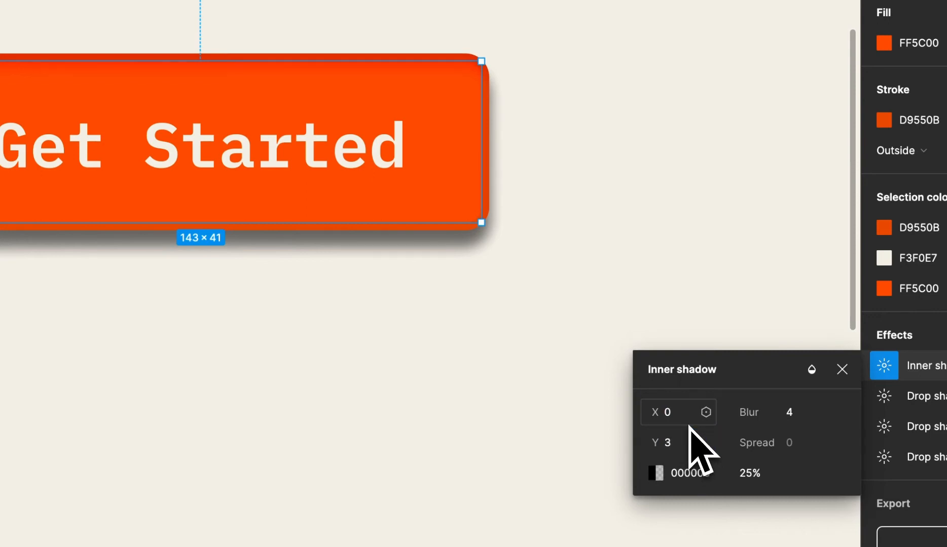
{"action": "left_click", "coordinate": [793, 420]}
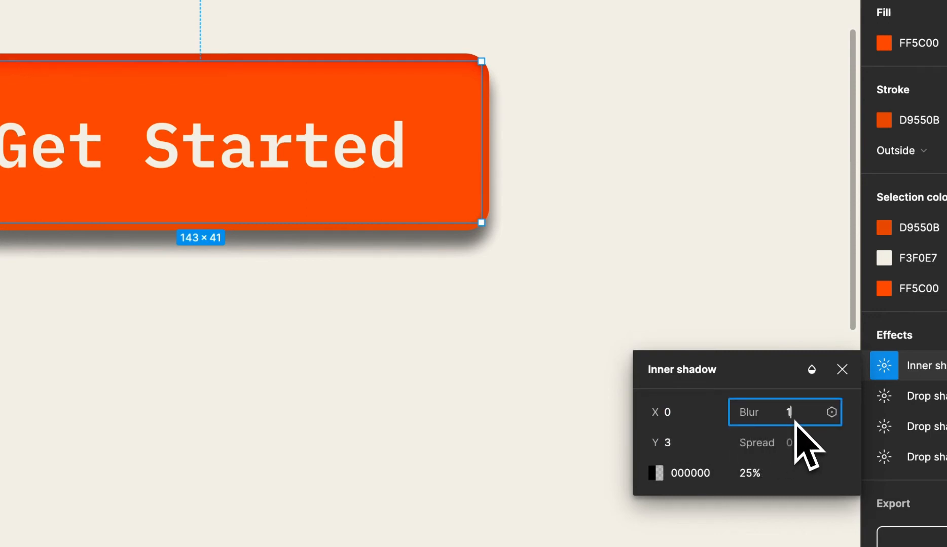
{"action": "key", "text": "Return"}
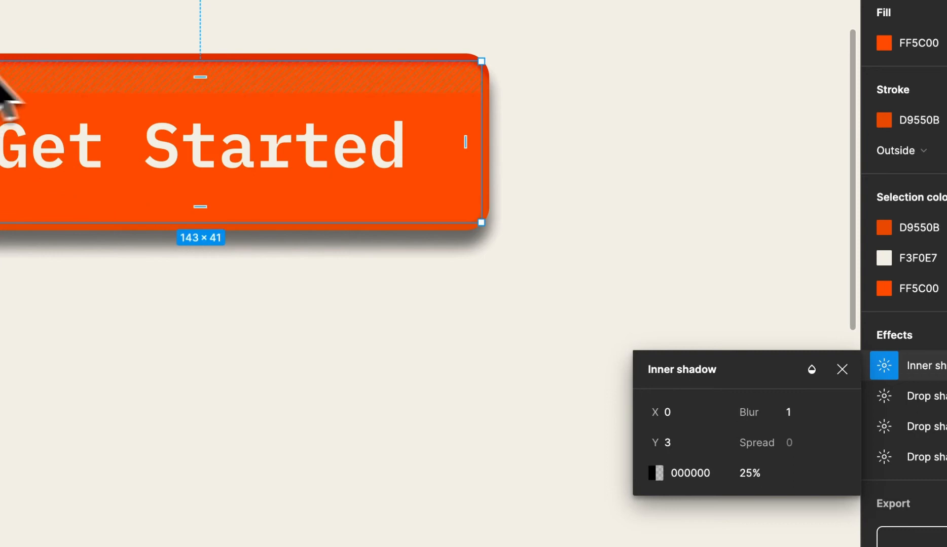
{"action": "left_click", "coordinate": [702, 481]}
{"action": "type", "text": "fff"}
{"action": "key", "text": "Return"}
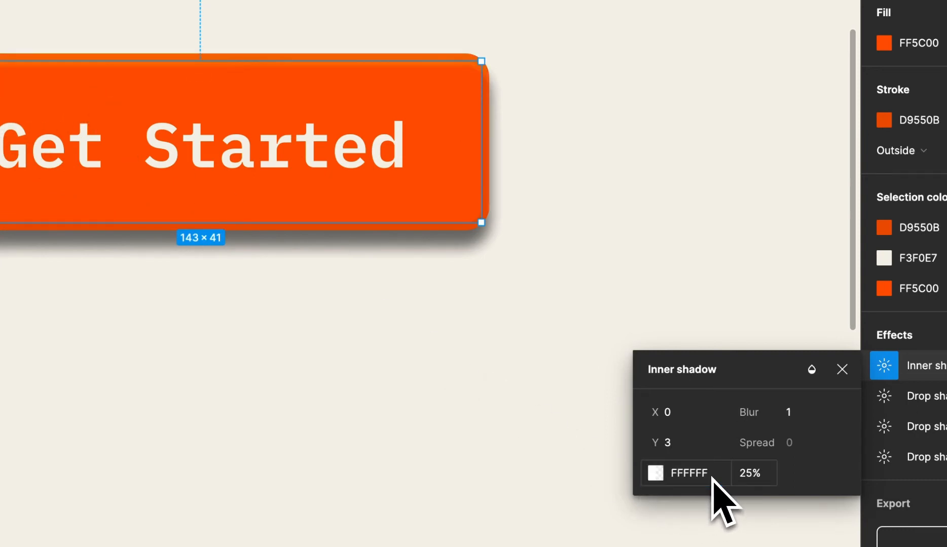
{"action": "left_click", "coordinate": [750, 479]}
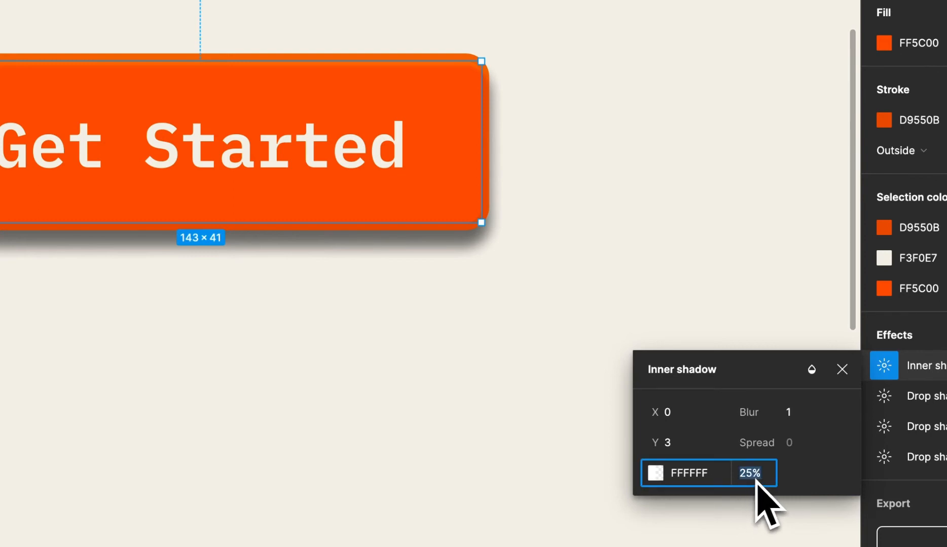
{"action": "type", "text": "22"}
{"action": "key", "text": "Return"}
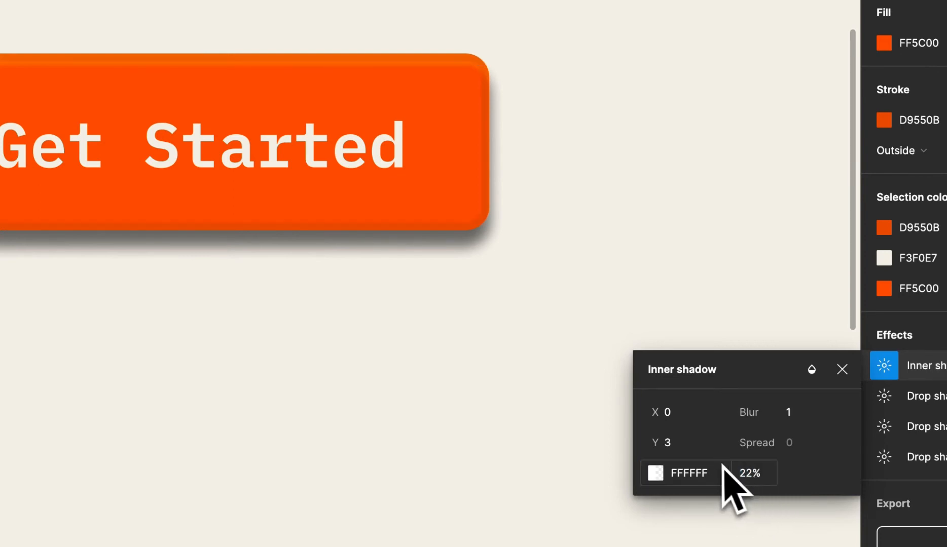
Keep the stroke Outside and turn on Clip content for the button frame
{"action": "scroll", "coordinate": [574, 255], "scroll_direction": "up", "scroll_amount": 10}
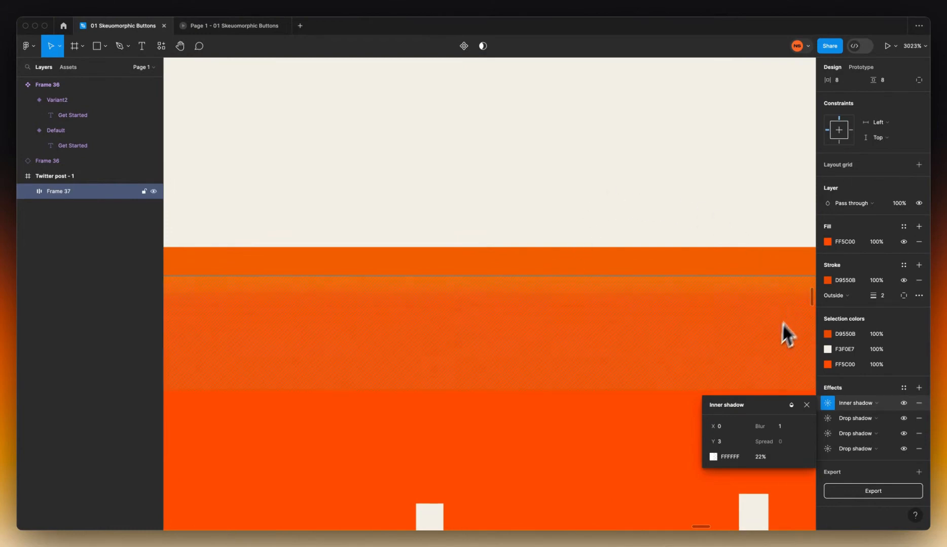
{"action": "scroll", "coordinate": [676, 343], "scroll_direction": "down", "scroll_amount": 10}
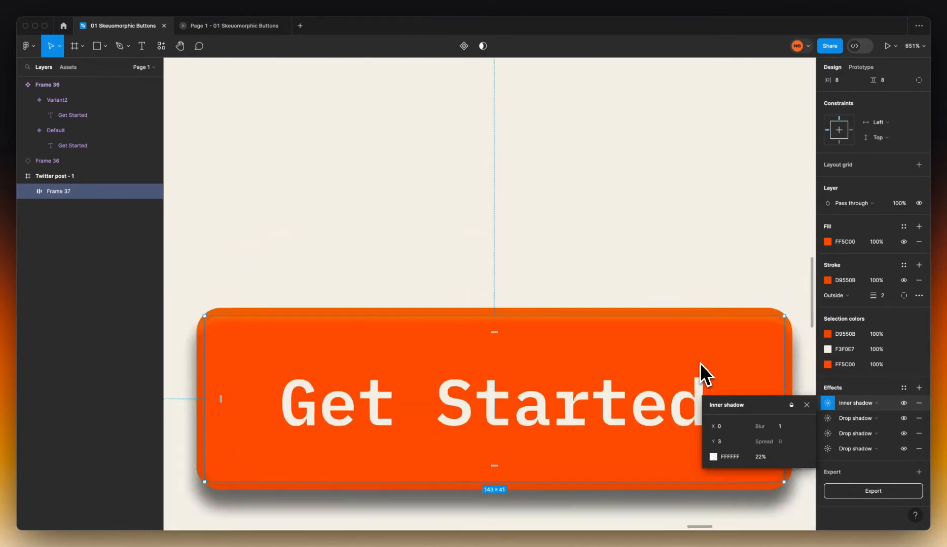
{"action": "left_click_drag", "start_coordinate": [697, 364], "coordinate": [628, 315]}
{"action": "scroll", "coordinate": [628, 320], "scroll_direction": "up", "scroll_amount": 3}
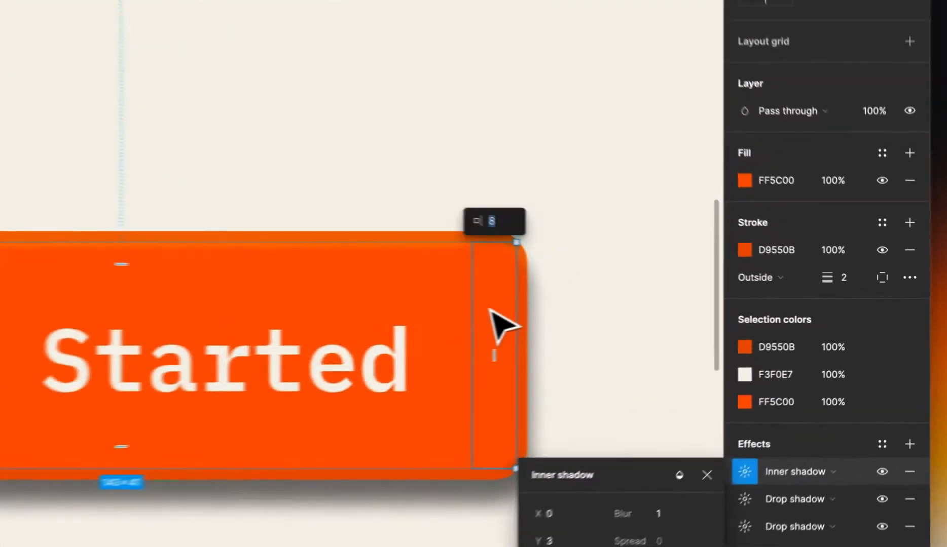
{"action": "left_click", "coordinate": [835, 295]}
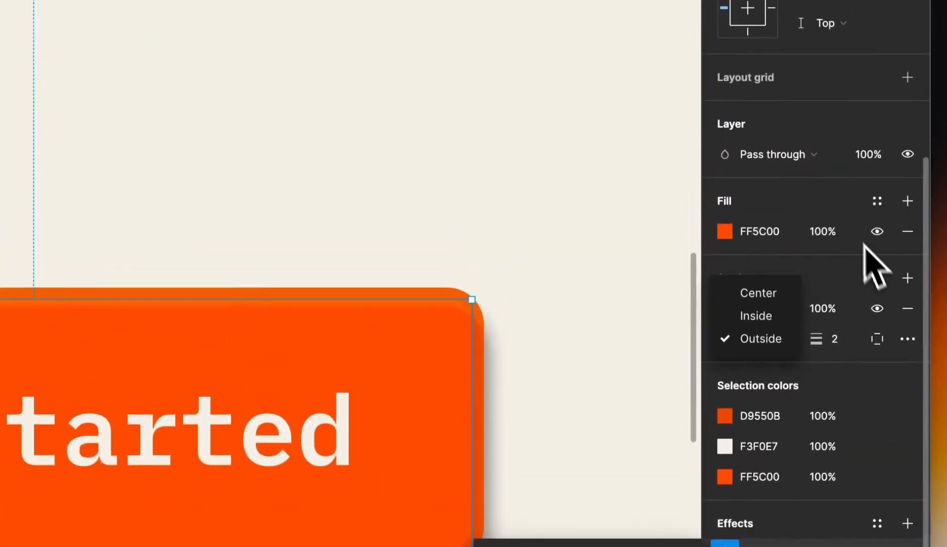
{"action": "left_click", "coordinate": [863, 169]}
{"action": "scroll", "coordinate": [869, 203], "scroll_direction": "up", "scroll_amount": 5}
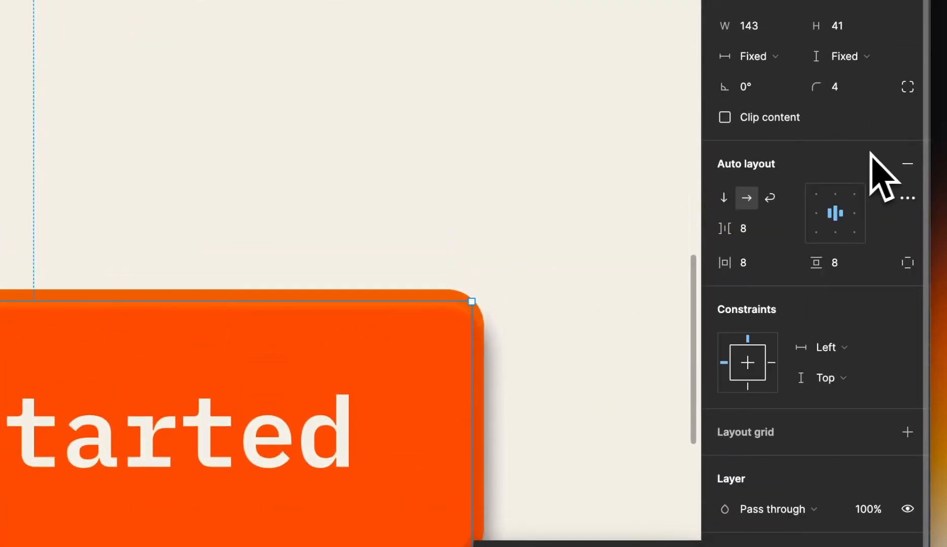
{"action": "left_click", "coordinate": [724, 118]}
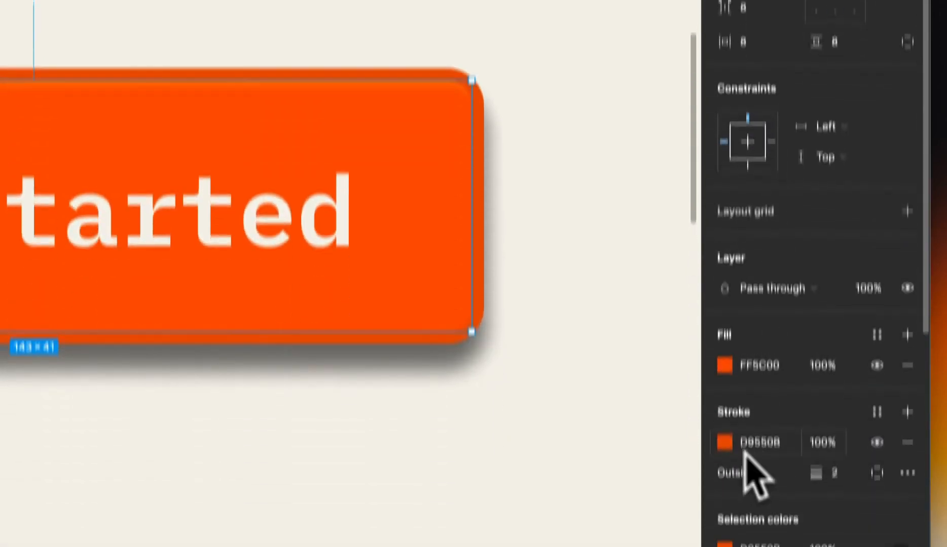
{"action": "scroll", "coordinate": [727, 388], "scroll_direction": "down", "scroll_amount": 6}
Set the inner shadow's spread to 0.5
{"action": "left_click", "coordinate": [724, 281]}
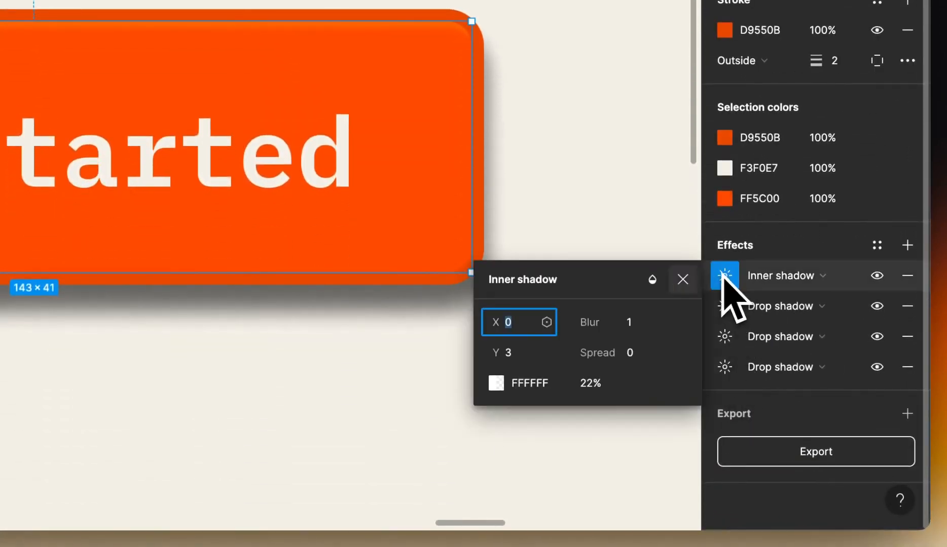
{"action": "left_click", "coordinate": [640, 358]}
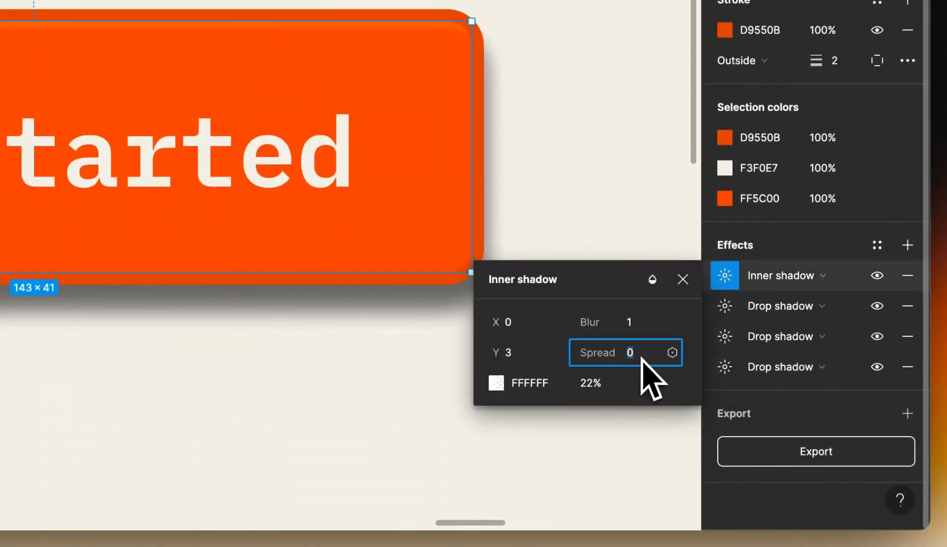
{"action": "type", "text": "0.5"}
{"action": "key", "text": "Return"}
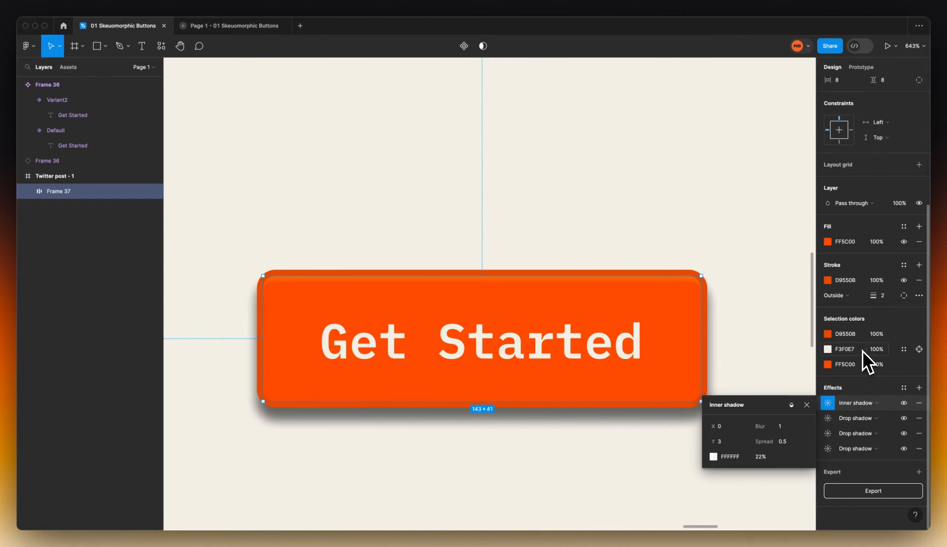
{"action": "left_click", "coordinate": [857, 421]}
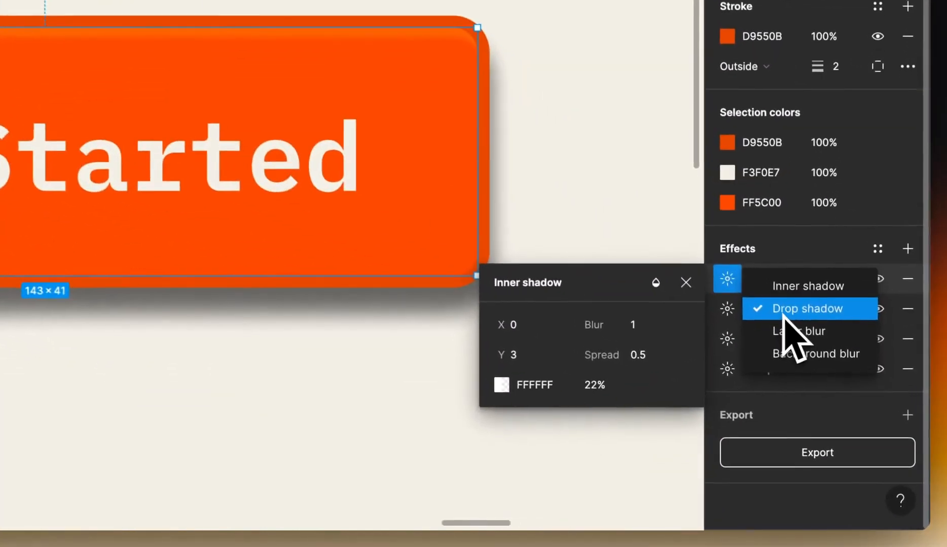
Change the second effect to an Inner shadow with Overlay blend mode
{"action": "left_click", "coordinate": [737, 286]}
{"action": "left_click", "coordinate": [725, 307]}
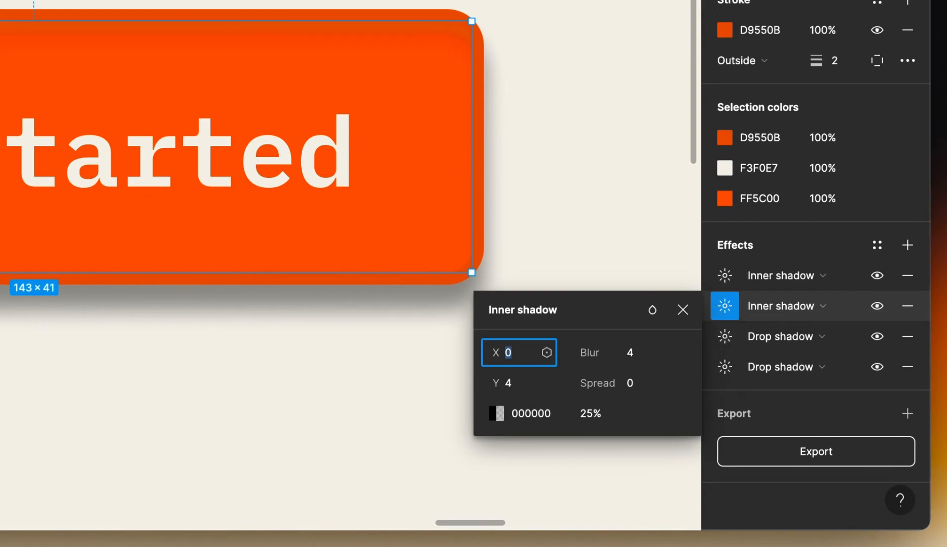
{"action": "left_click", "coordinate": [653, 311]}
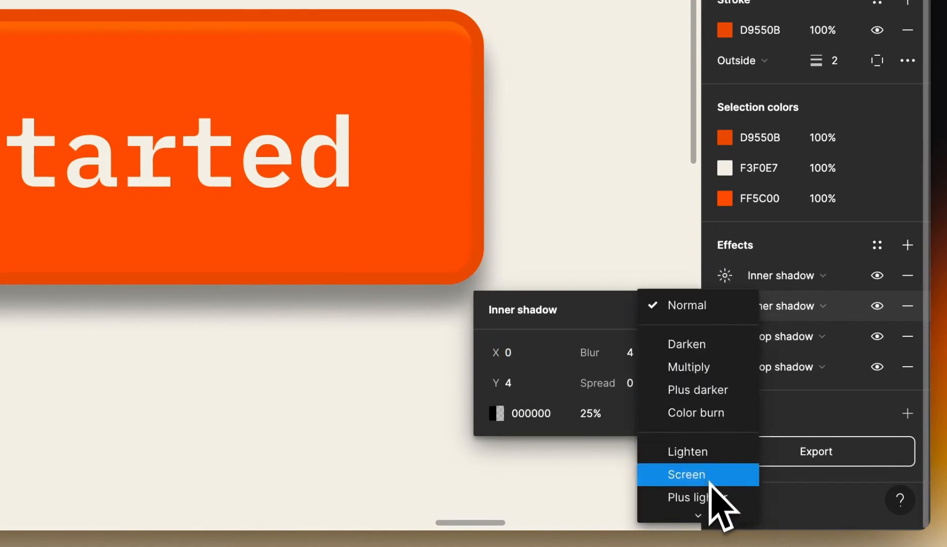
{"action": "left_click", "coordinate": [708, 465]}
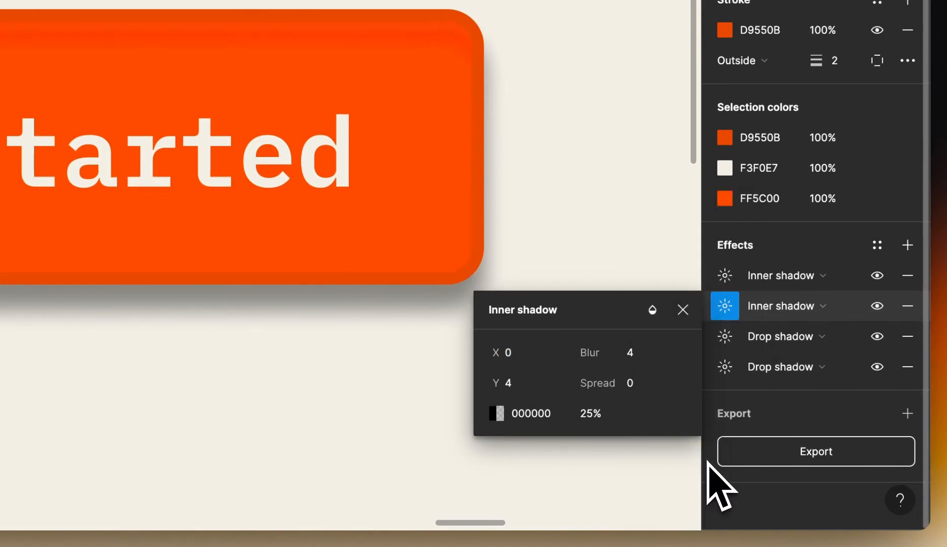
{"action": "left_click", "coordinate": [547, 385]}
{"action": "left_click", "coordinate": [512, 354]}
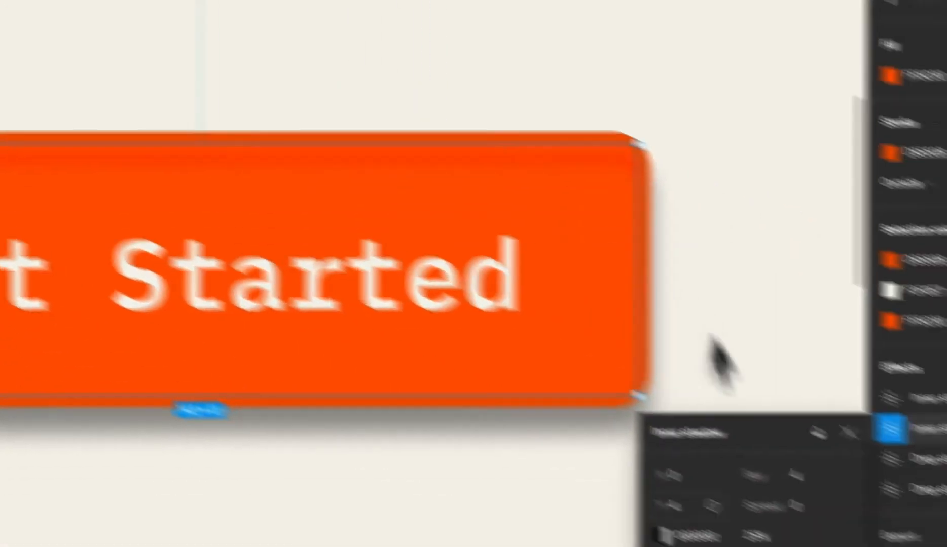
Give the second inner shadow Y 11, blur 8 and spread -3.5
{"action": "left_click", "coordinate": [545, 438]}
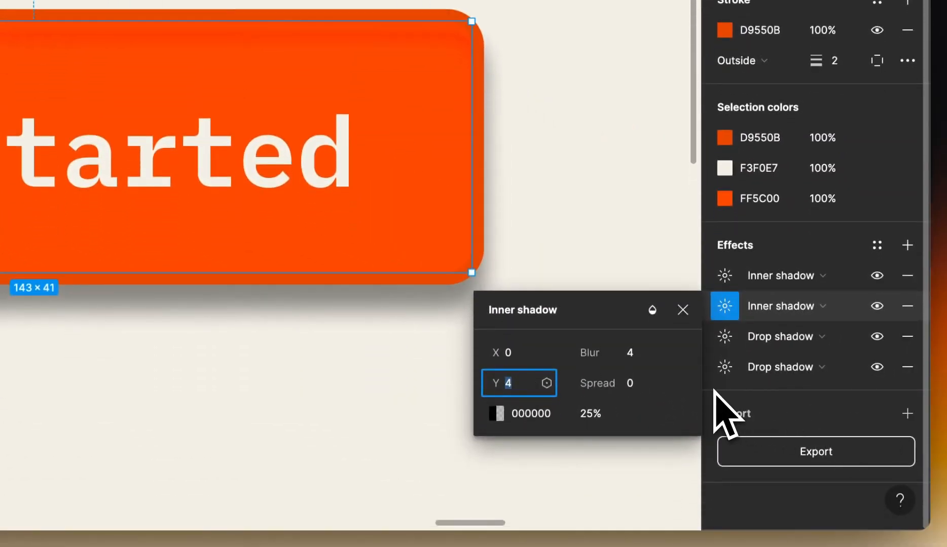
{"action": "key", "text": "Return"}
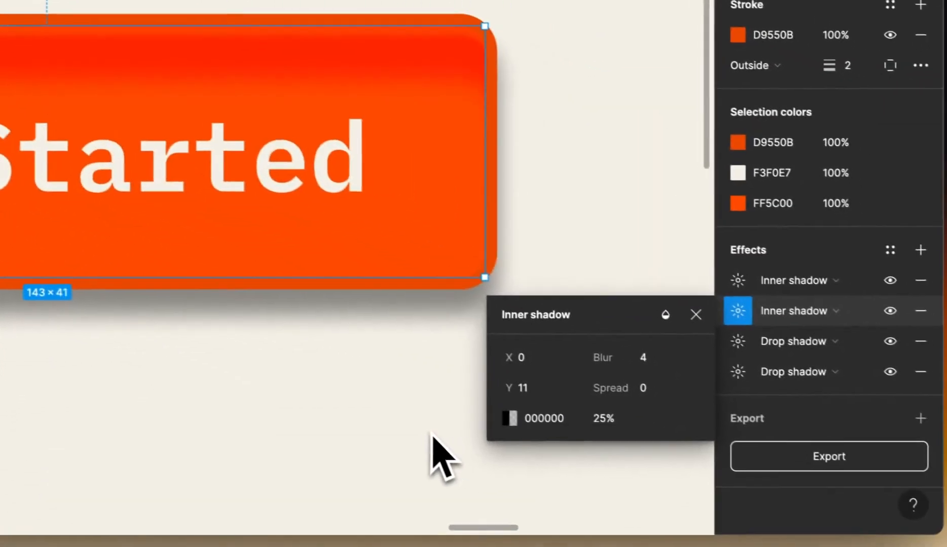
{"action": "left_click", "coordinate": [907, 461]}
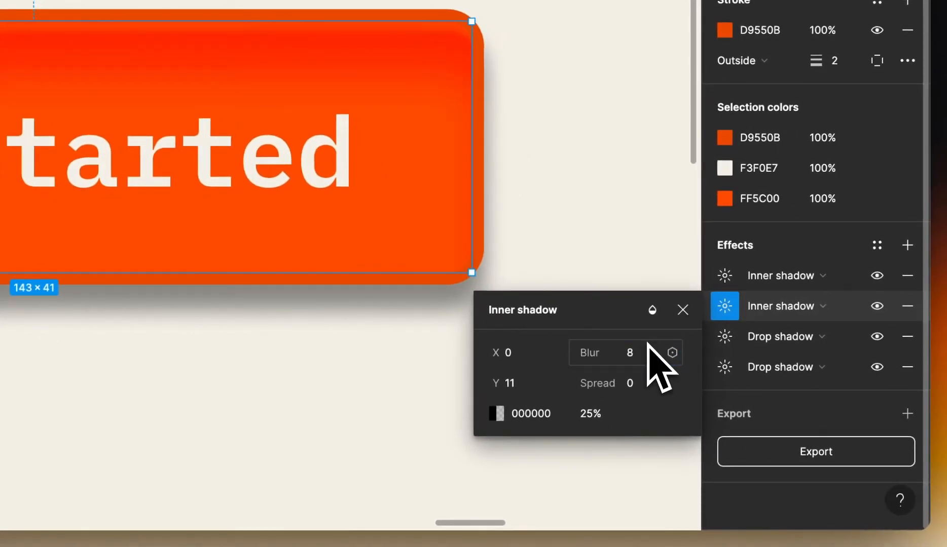
{"action": "left_click", "coordinate": [642, 381]}
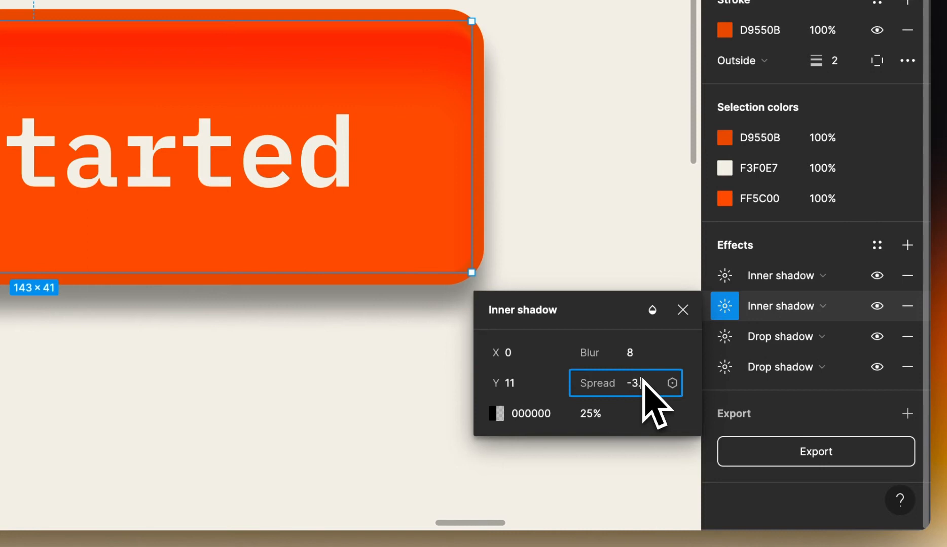
{"action": "key", "text": "Return"}
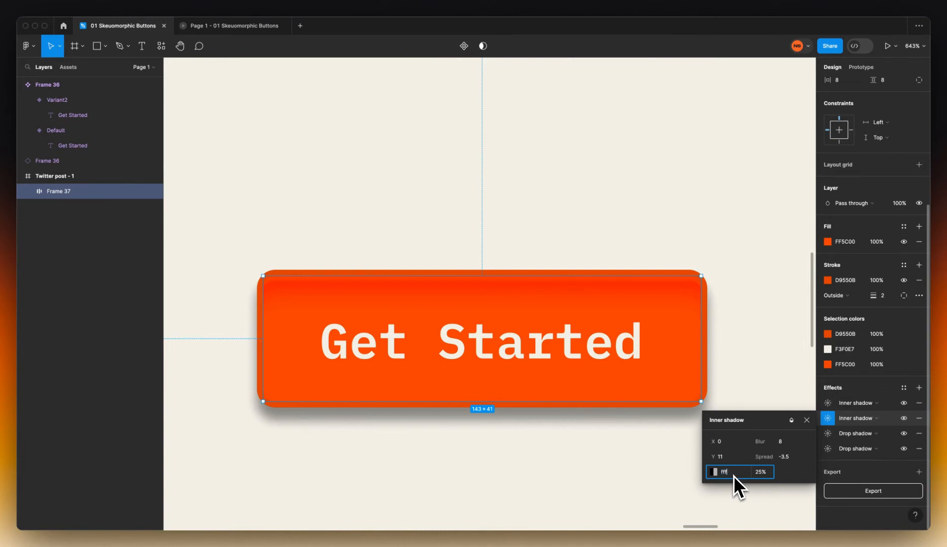
Make the second inner shadow FFFFFF at 60% opacity and deselect to preview
{"action": "key", "text": "Return"}
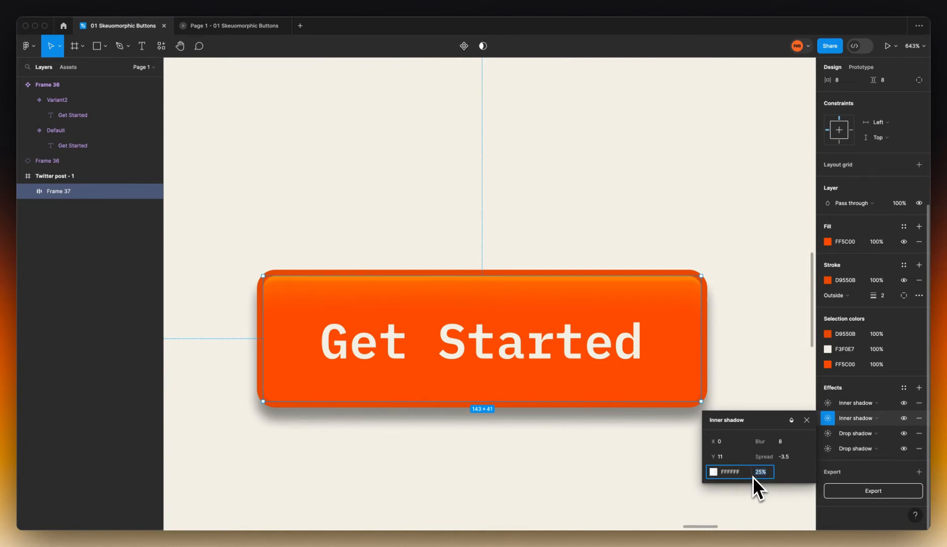
{"action": "type", "text": "60"}
{"action": "key", "text": "Return"}
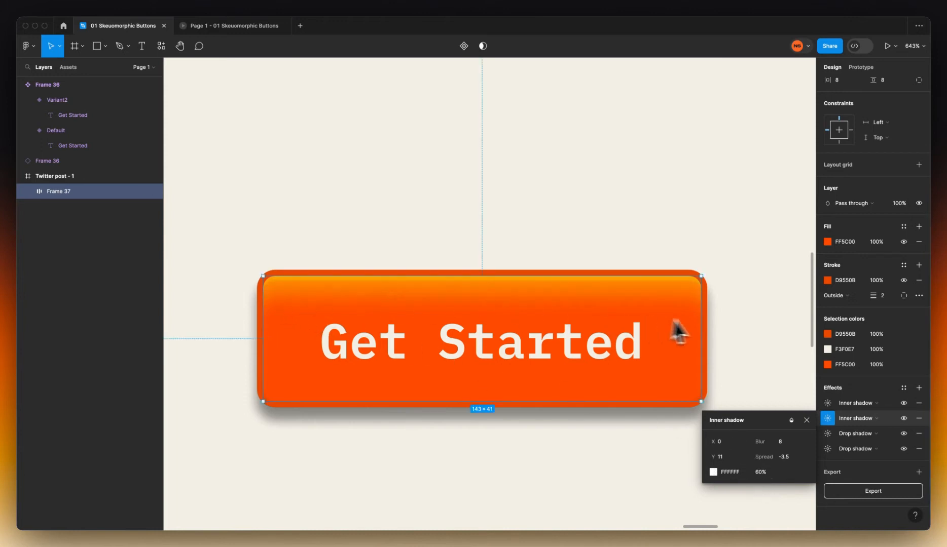
{"action": "left_click", "coordinate": [750, 330]}
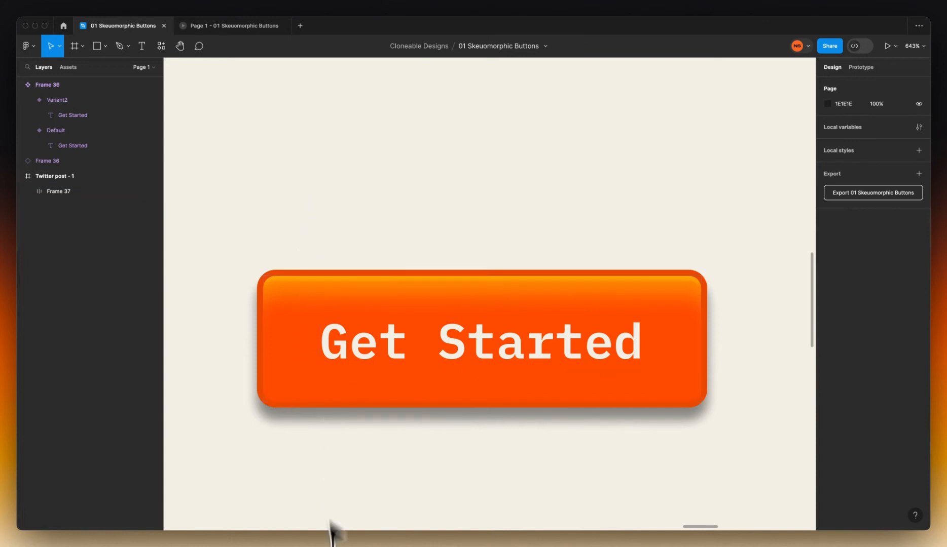
Reselect Frame 37 and bring its Effects section into view in the Design panel
{"action": "left_click", "coordinate": [319, 360]}
{"action": "scroll", "coordinate": [860, 419], "scroll_direction": "down", "scroll_amount": 5}
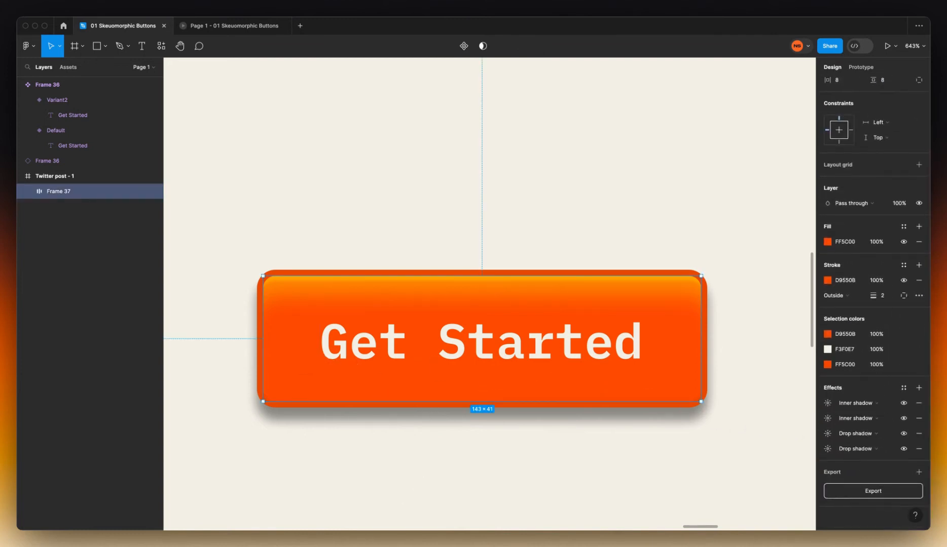
Change the third effect to an inner shadow and pick its blend mode
{"action": "left_click", "coordinate": [873, 435]}
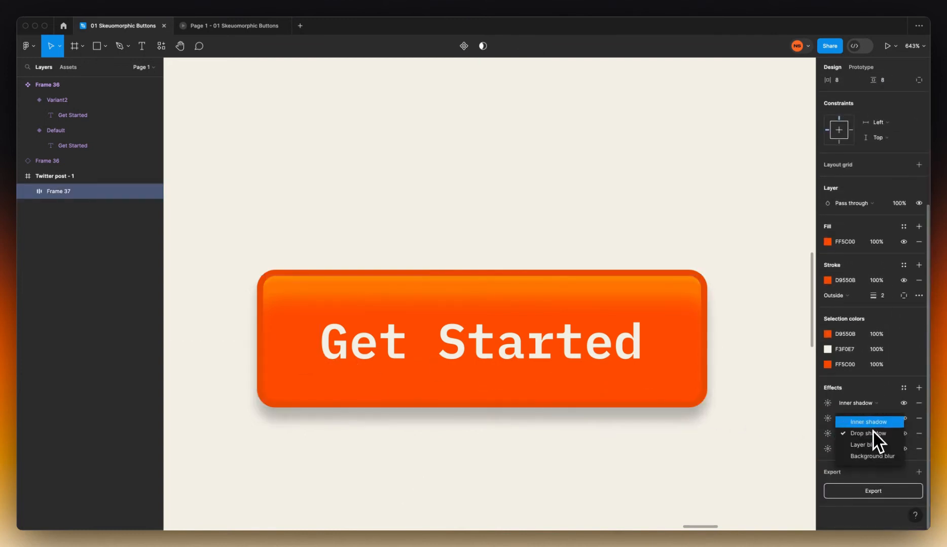
{"action": "left_click", "coordinate": [874, 427]}
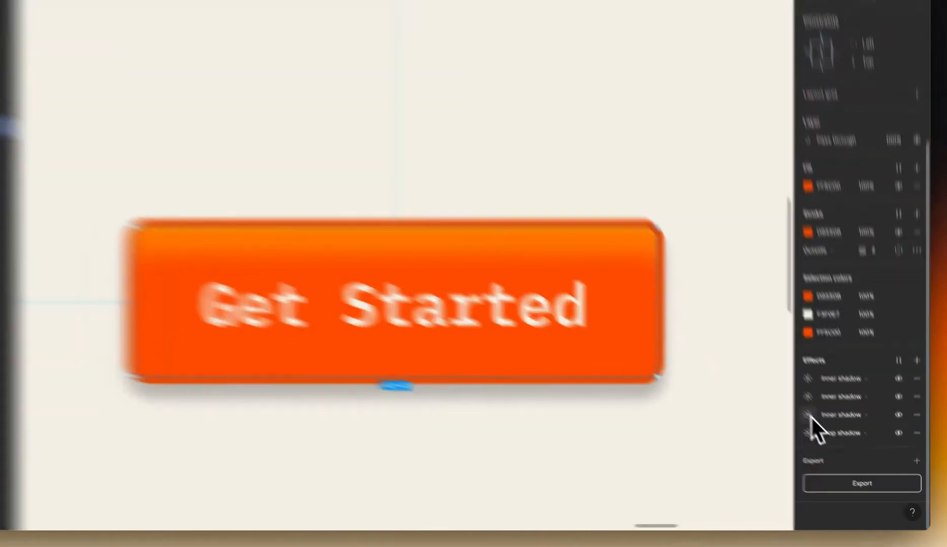
{"action": "left_click", "coordinate": [828, 433]}
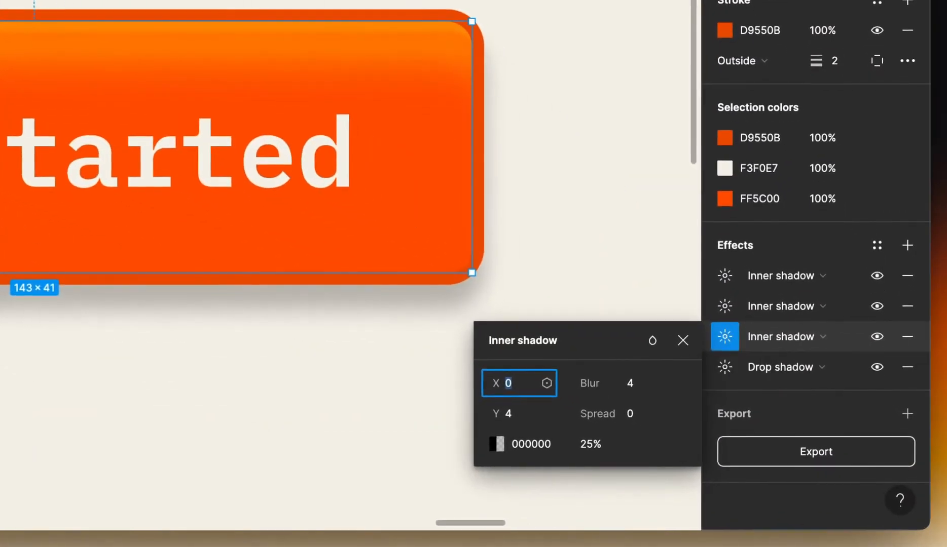
{"action": "left_click", "coordinate": [645, 339]}
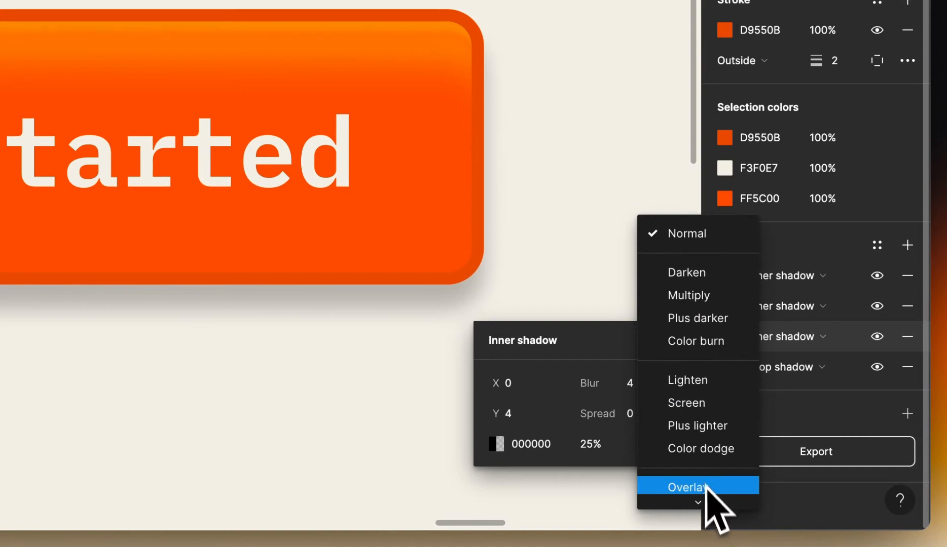
{"action": "left_click", "coordinate": [699, 334]}
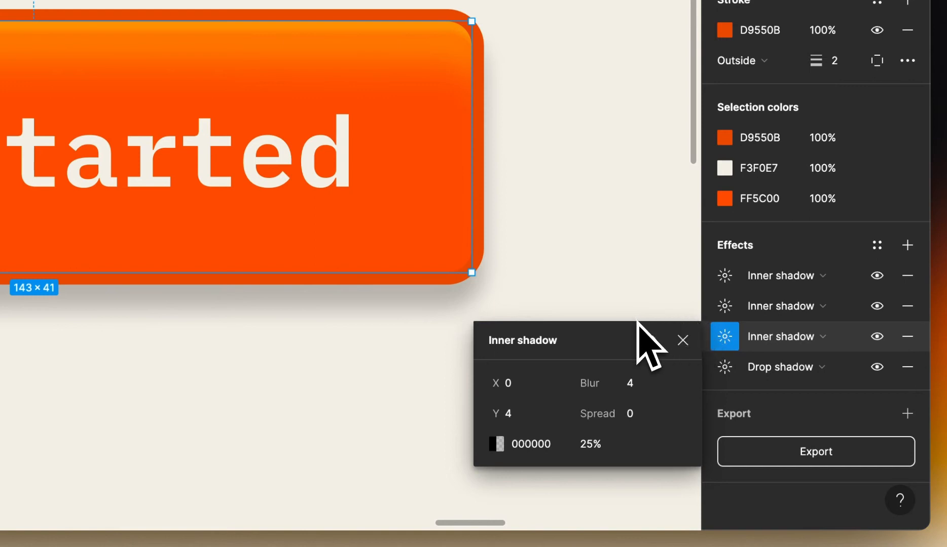
Set the third inner shadow to Y -2, blur 1, spread 0.5 and 60% opacity
{"action": "left_click", "coordinate": [527, 412]}
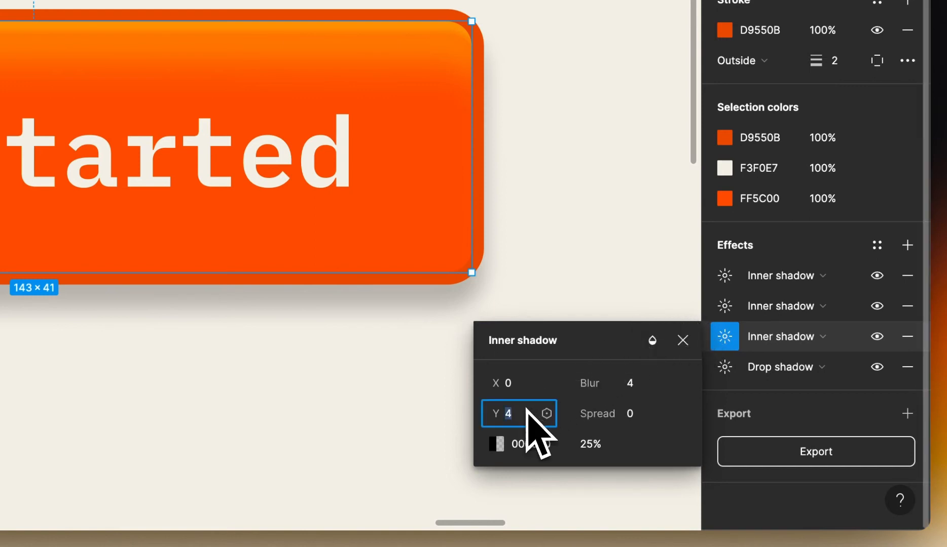
{"action": "key", "text": "BackSpace"}
{"action": "type", "text": "-2"}
{"action": "key", "text": "Return"}
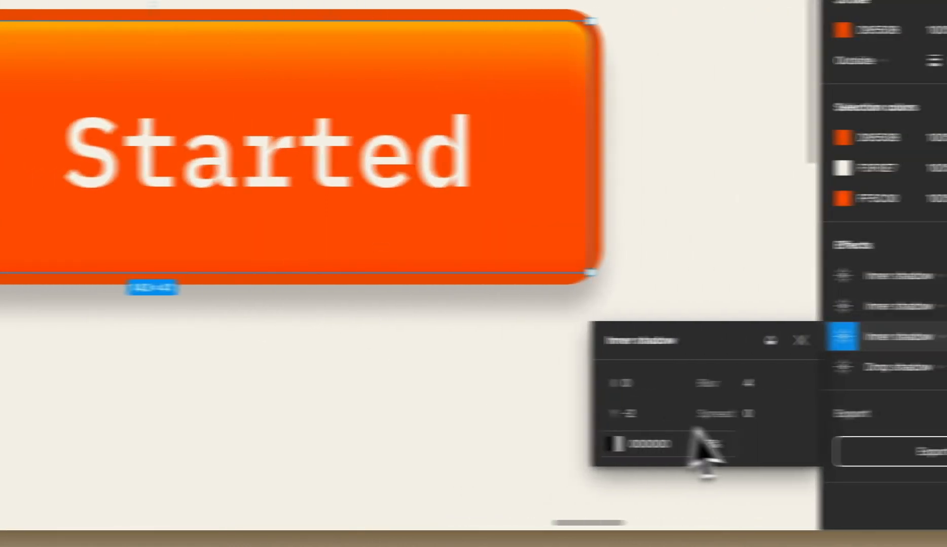
{"action": "left_click", "coordinate": [653, 389]}
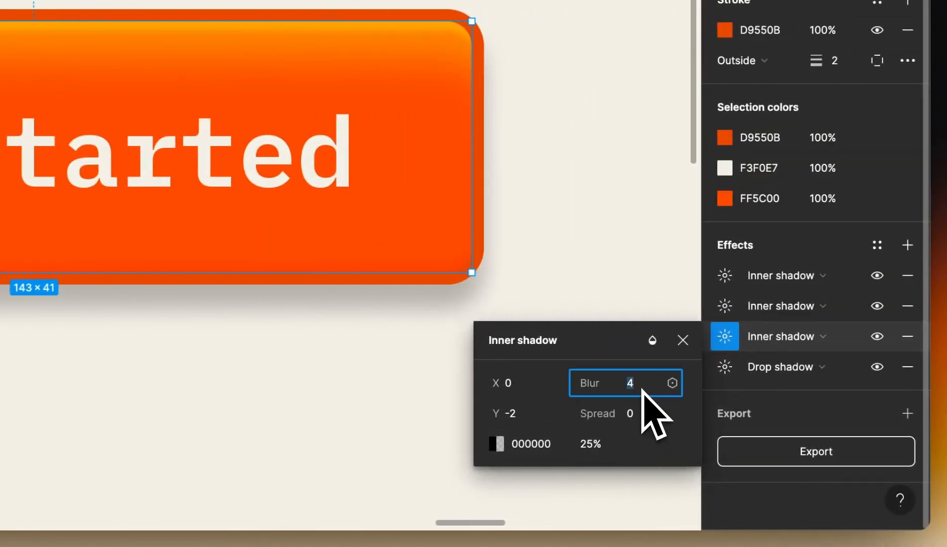
{"action": "key", "text": "Return"}
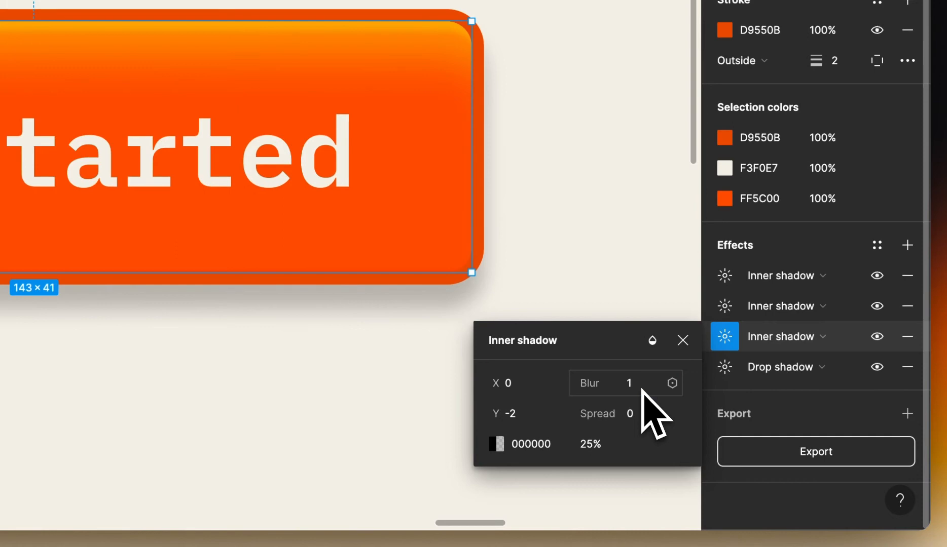
{"action": "left_click", "coordinate": [640, 415]}
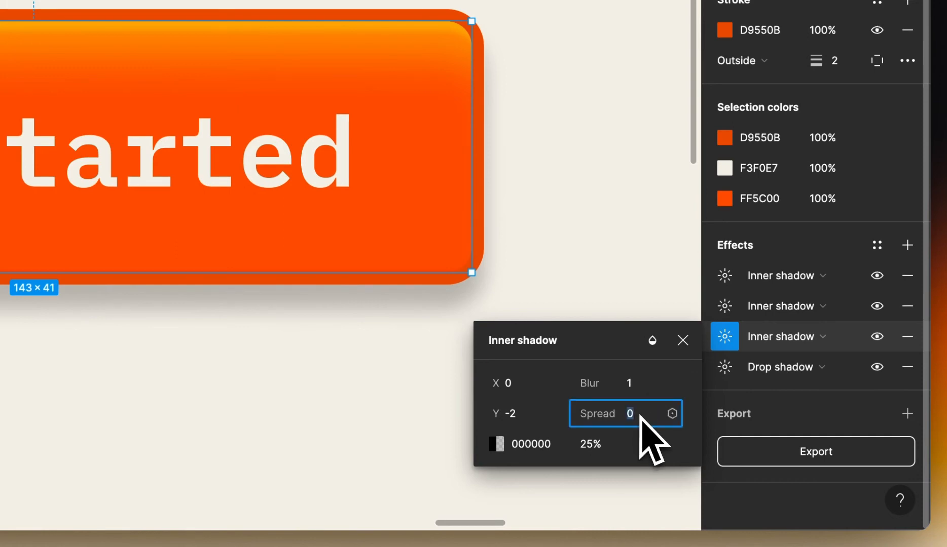
{"action": "key", "text": "Return"}
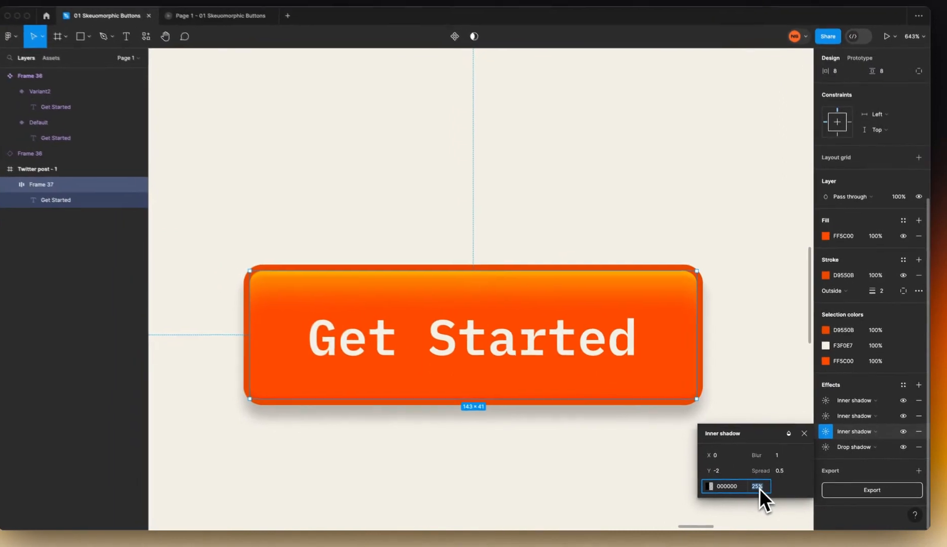
{"action": "left_click", "coordinate": [590, 444]}
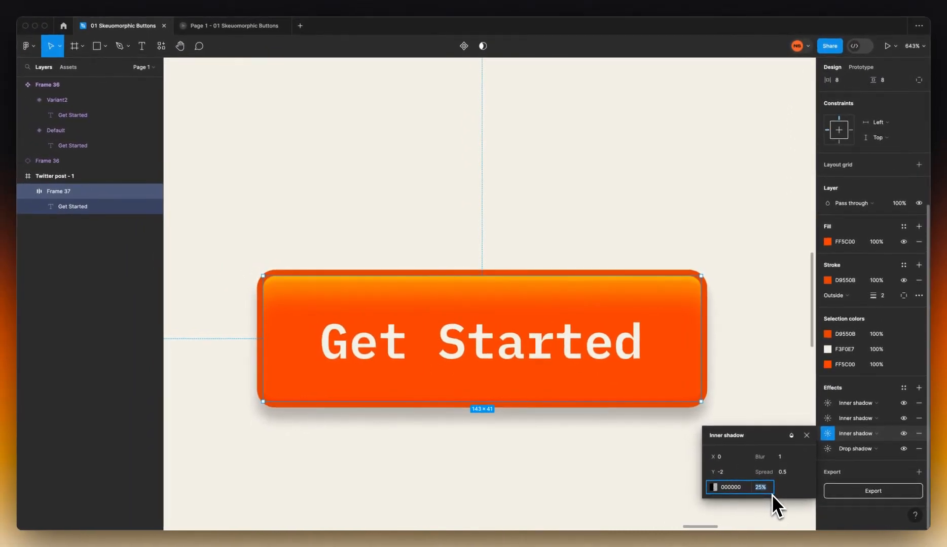
{"action": "key", "text": "Return"}
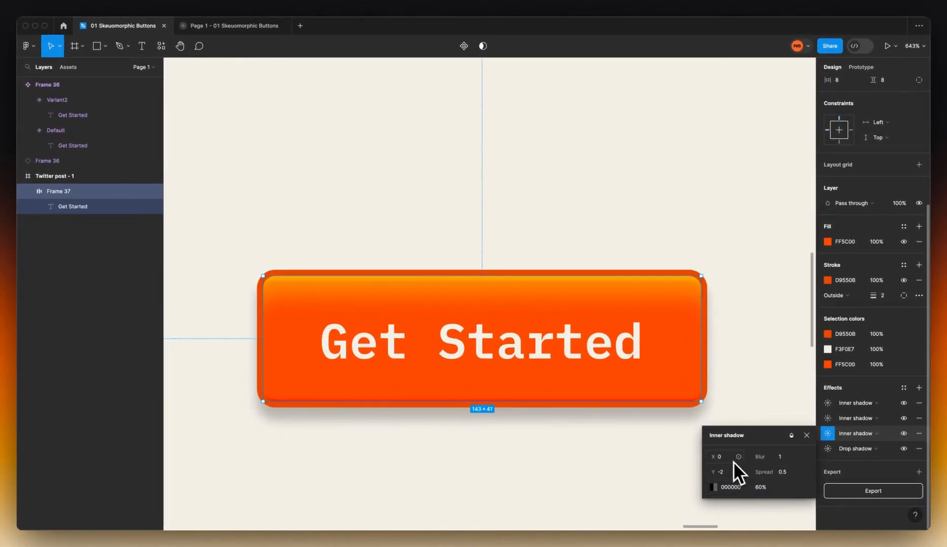
Compare the first inner shadow's settings with the third, then turn to the fourth effect
{"action": "left_click", "coordinate": [827, 403]}
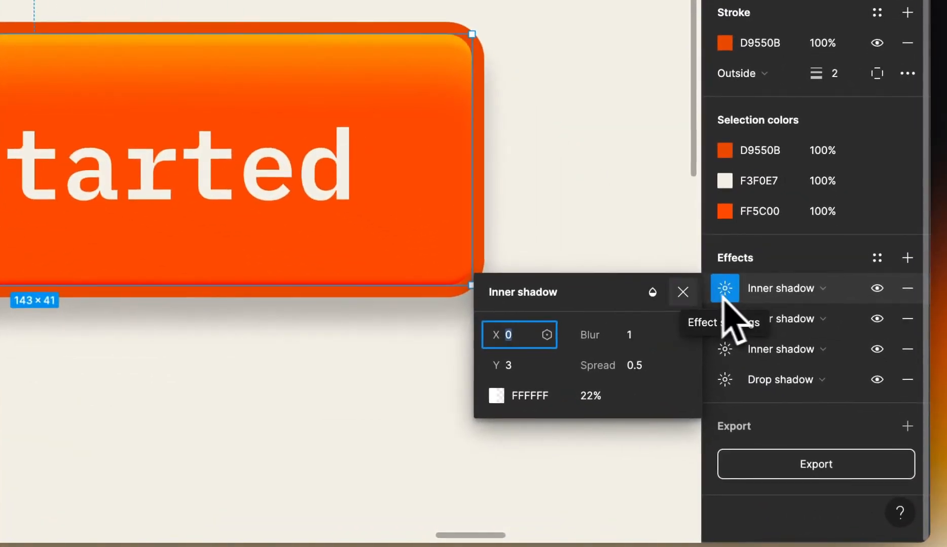
{"action": "left_click", "coordinate": [725, 349]}
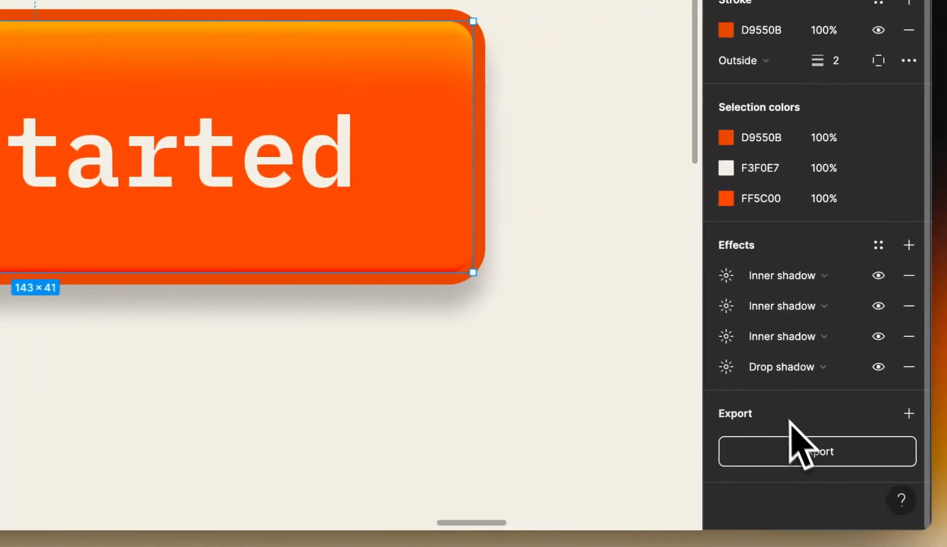
{"action": "left_click", "coordinate": [766, 370]}
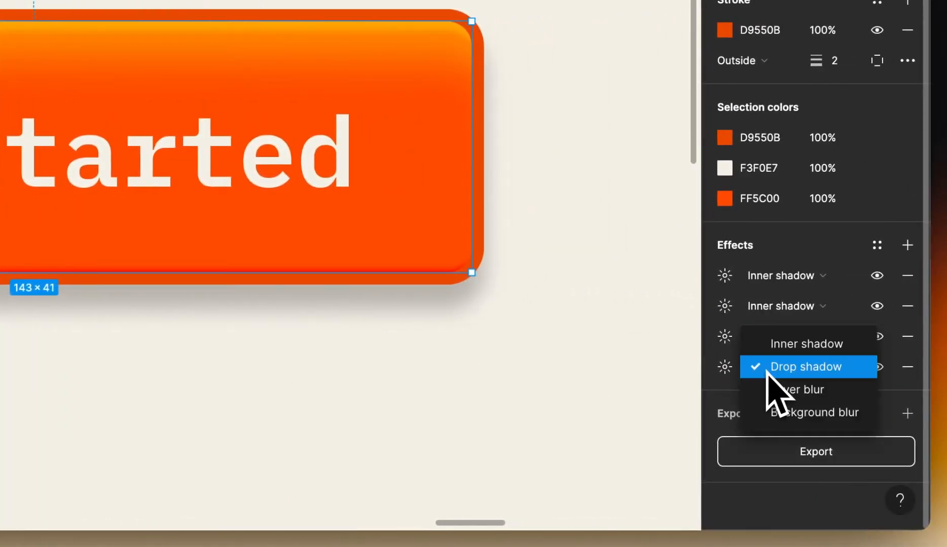
Make the fourth effect an inner shadow with a new blend mode and Y offset -6
{"action": "left_click", "coordinate": [778, 347]}
{"action": "left_click", "coordinate": [725, 366]}
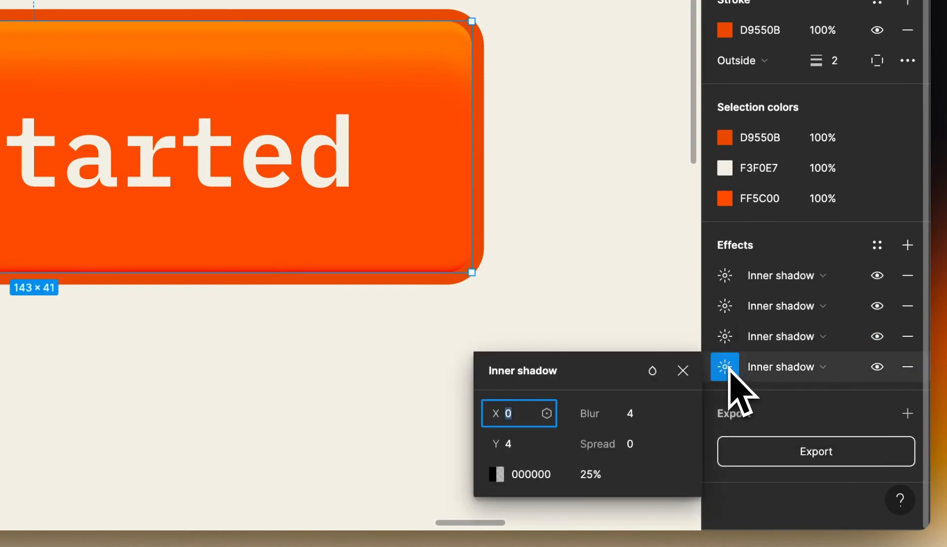
{"action": "left_click", "coordinate": [653, 384]}
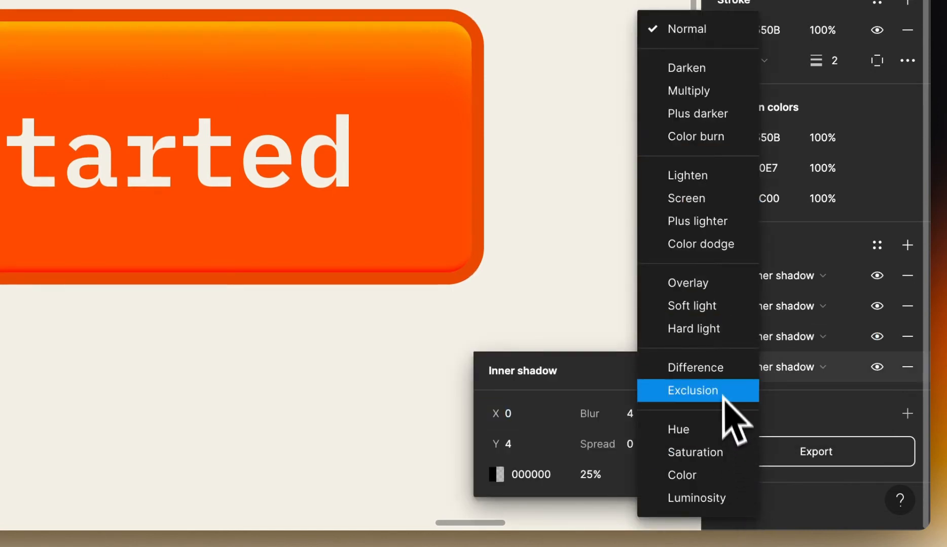
{"action": "left_click", "coordinate": [709, 310]}
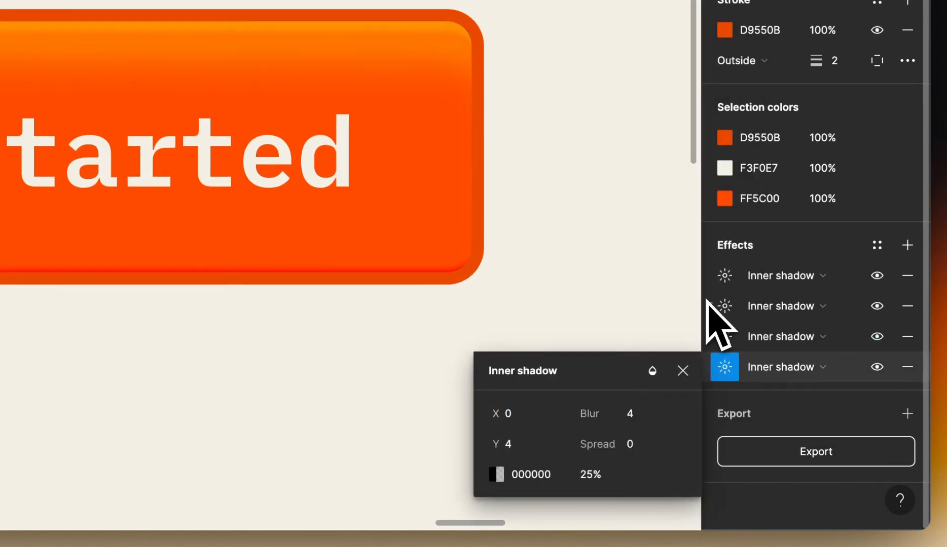
{"action": "left_click", "coordinate": [524, 449]}
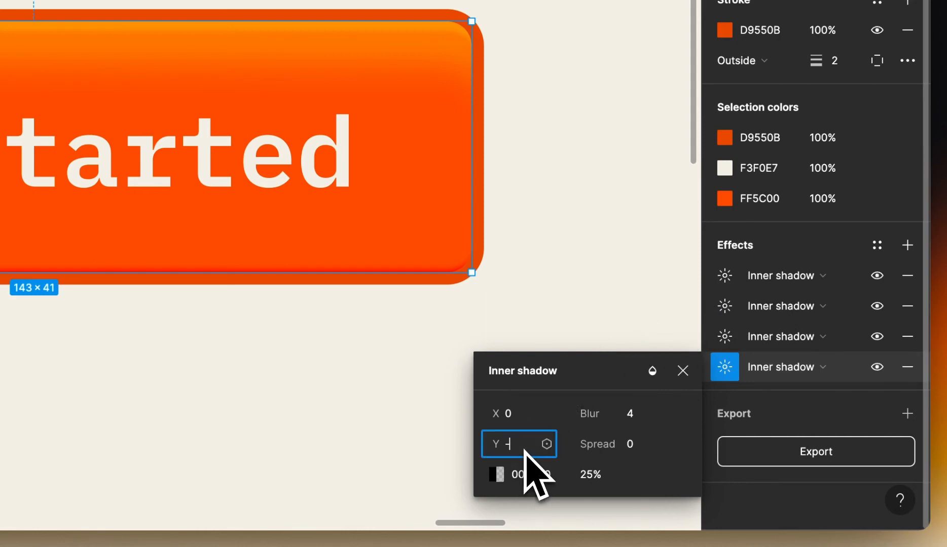
{"action": "key", "text": "Return"}
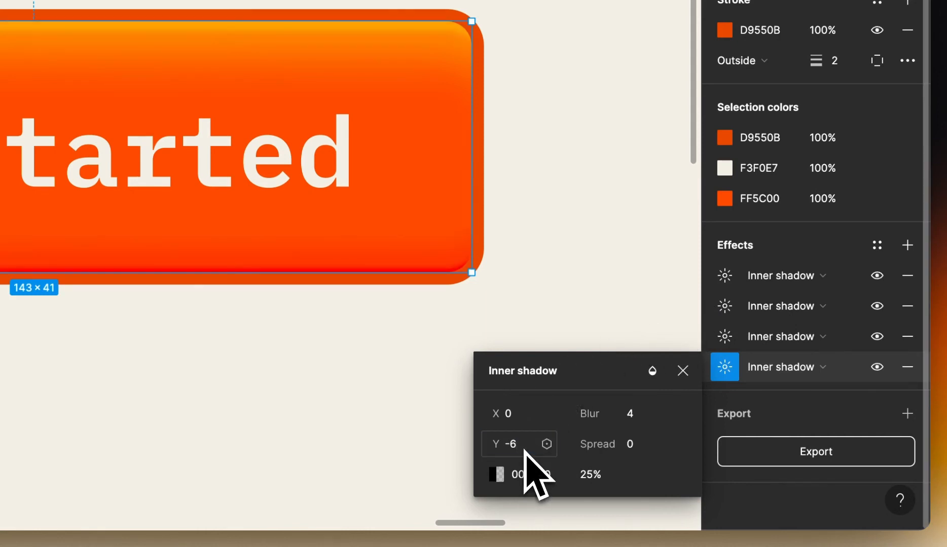
Give the fourth inner shadow blur 8, spread -3.5 and 60% opacity
{"action": "left_click", "coordinate": [630, 413]}
{"action": "type", "text": "8"}
{"action": "key", "text": "Return"}
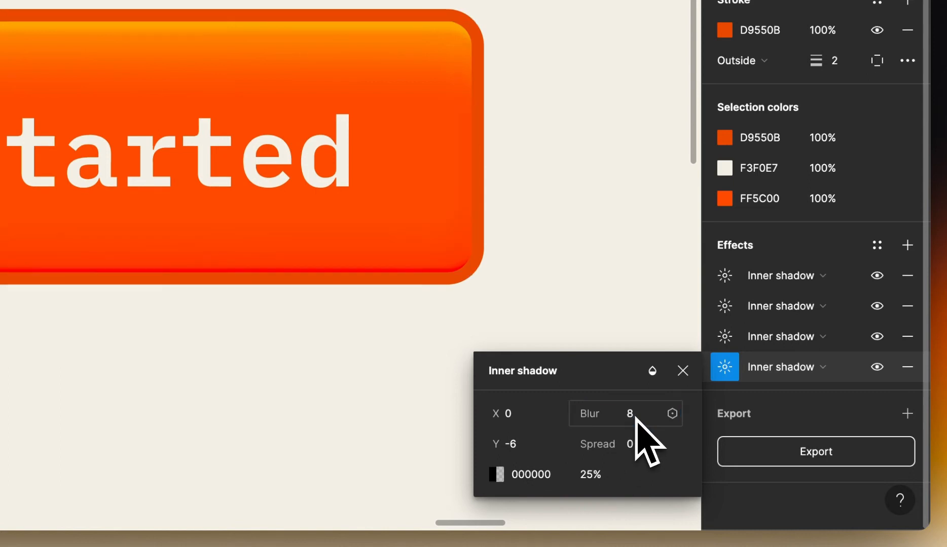
{"action": "left_click", "coordinate": [637, 446]}
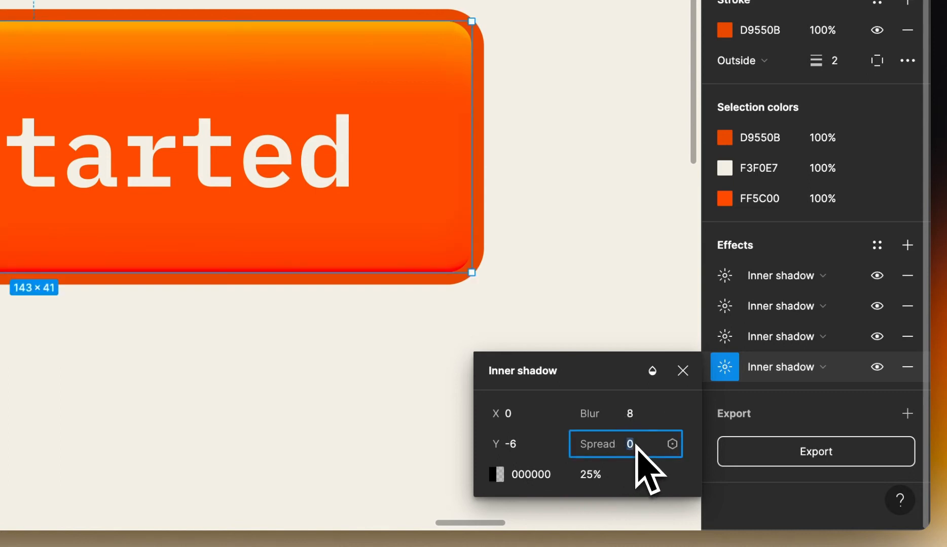
{"action": "type", "text": "-3.5"}
{"action": "key", "text": "Return"}
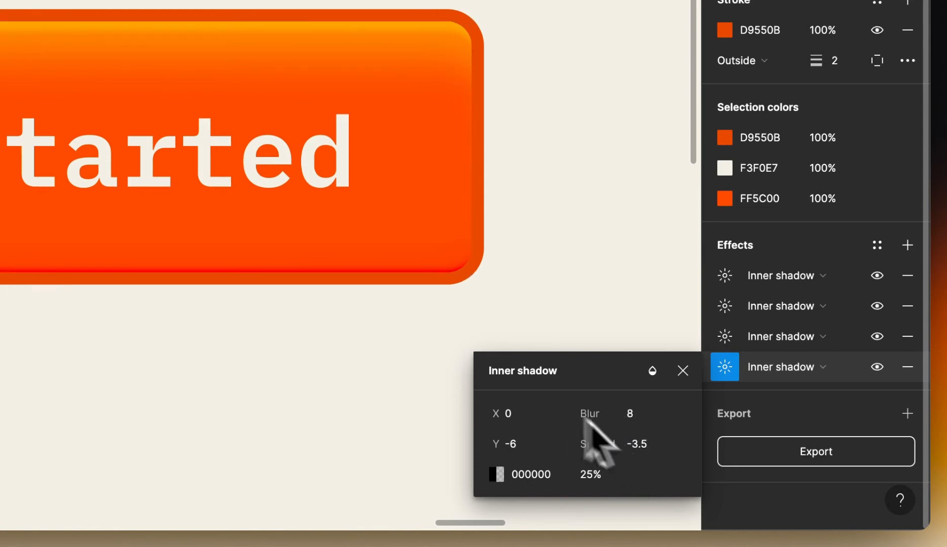
{"action": "left_click", "coordinate": [600, 475]}
{"action": "type", "text": "60"}
{"action": "key", "text": "Return"}
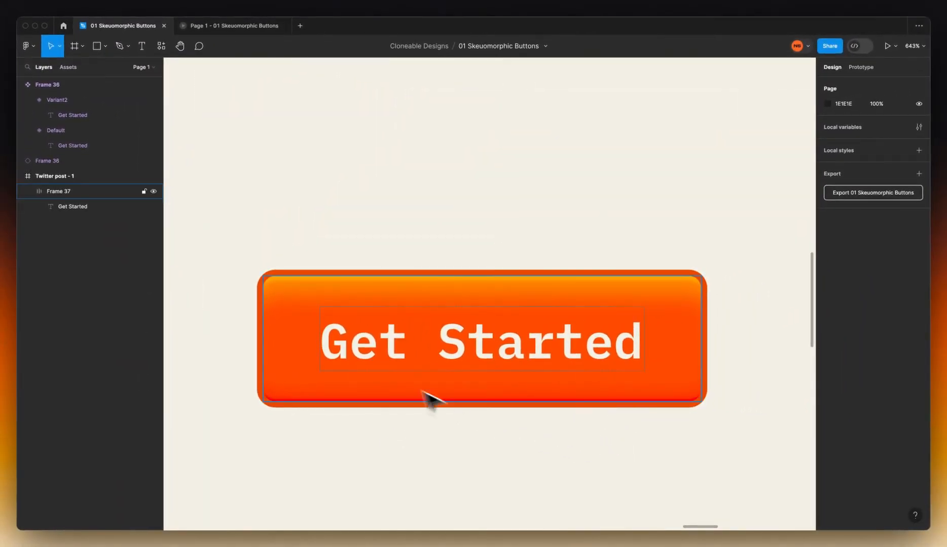
Add a drop shadow to the Get Started button and place it below the inner shadows
{"action": "left_click", "coordinate": [411, 286]}
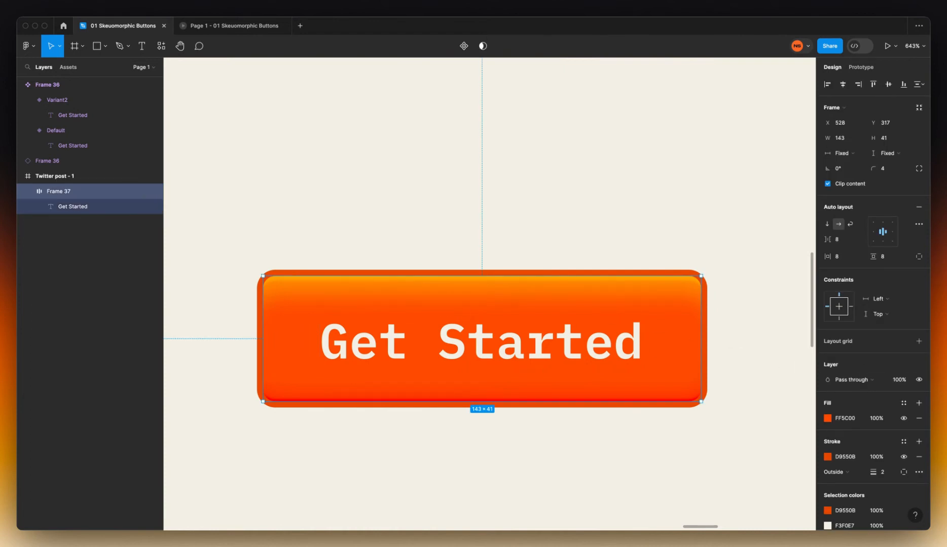
{"action": "scroll", "coordinate": [842, 461], "scroll_direction": "down", "scroll_amount": 5}
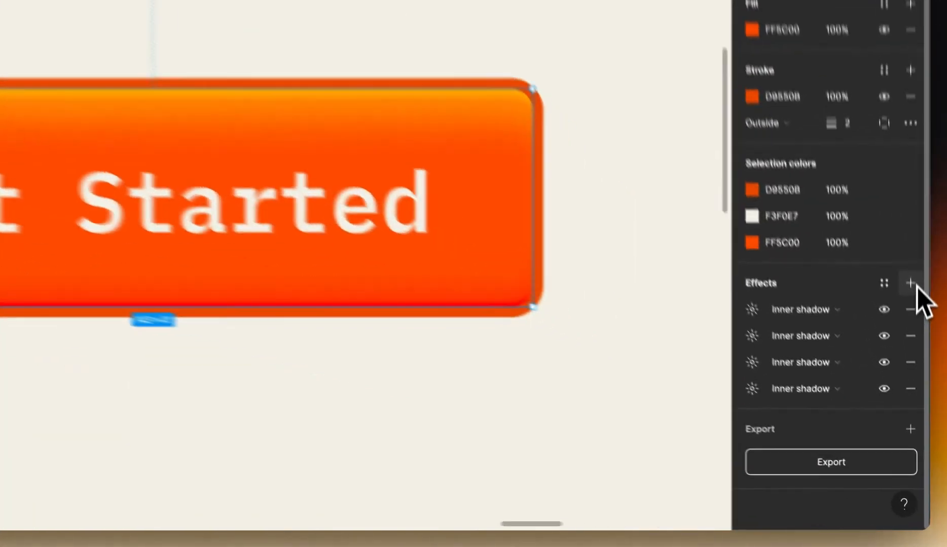
{"action": "left_click", "coordinate": [918, 388]}
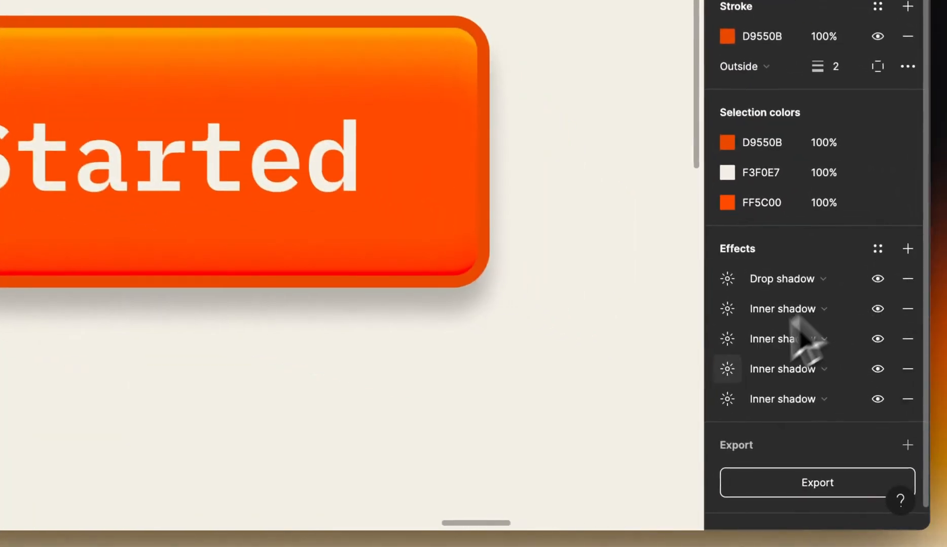
{"action": "left_click_drag", "start_coordinate": [708, 280], "coordinate": [715, 413]}
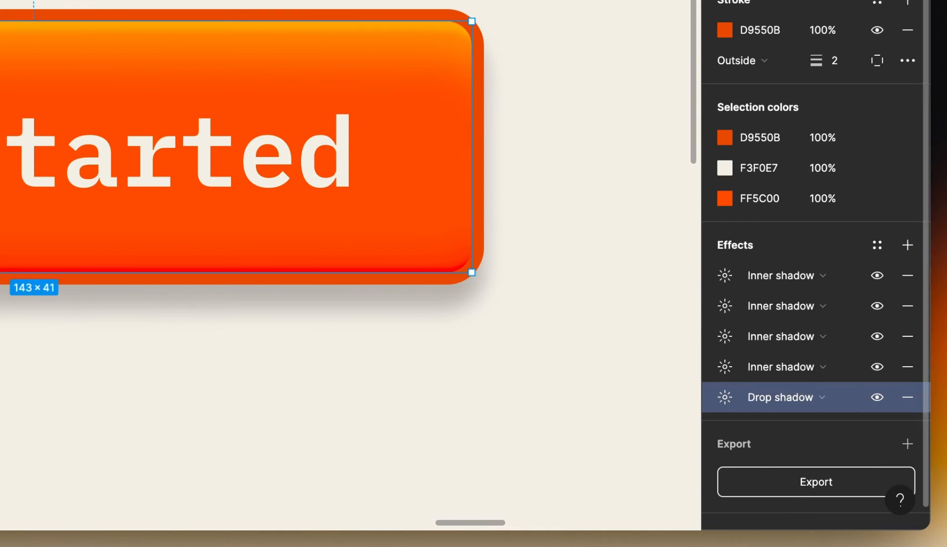
{"action": "left_click", "coordinate": [725, 397]}
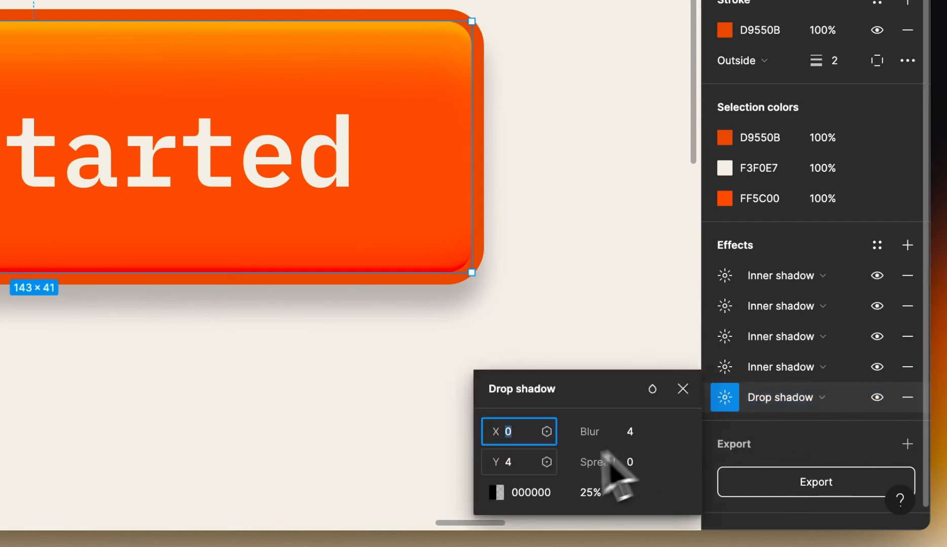
Set the drop shadow to Y 2, blur 9 and spread -1.5
{"action": "left_click", "coordinate": [520, 462]}
{"action": "type", "text": "2"}
{"action": "key", "text": "Return"}
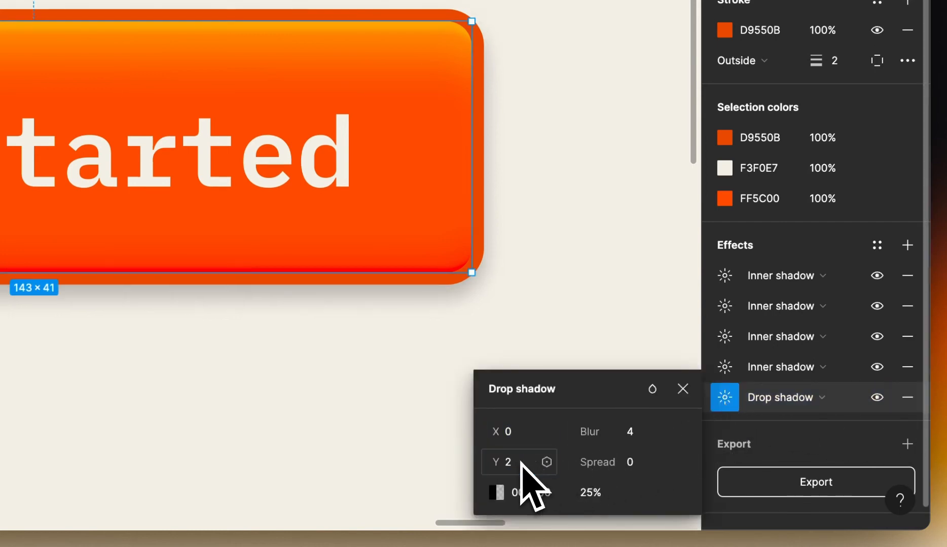
{"action": "left_click", "coordinate": [634, 432]}
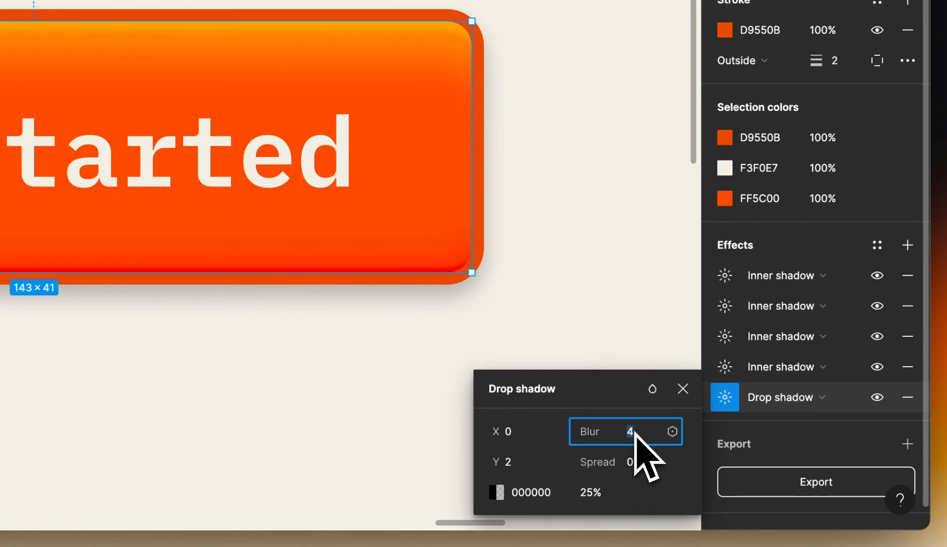
{"action": "type", "text": "9"}
{"action": "key", "text": "Return"}
{"action": "left_click", "coordinate": [640, 458]}
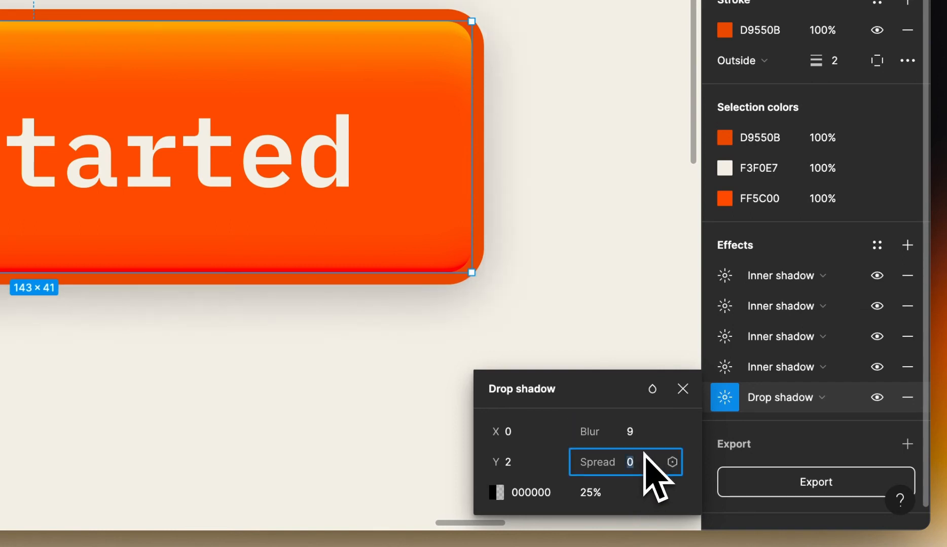
{"action": "type", "text": "-1.5"}
{"action": "key", "text": "Return"}
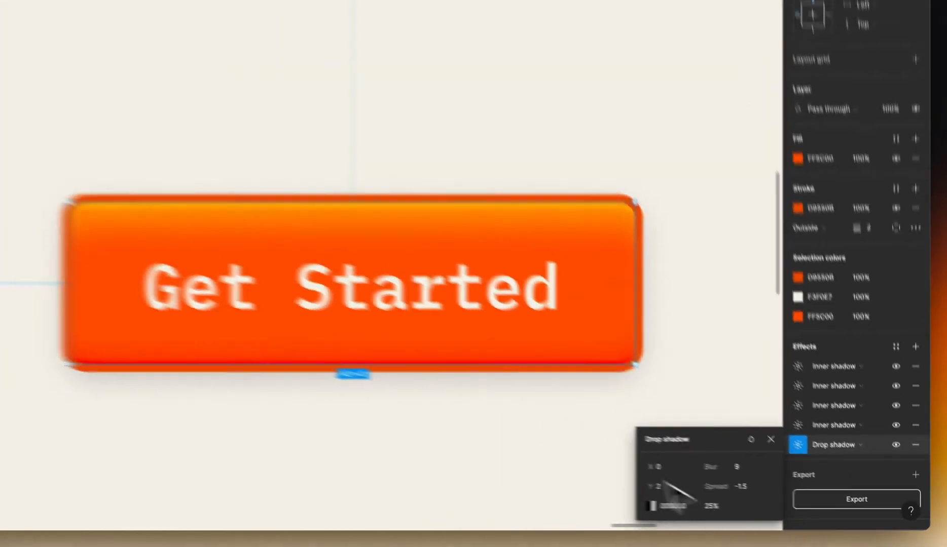
{"action": "left_click", "coordinate": [276, 354]}
{"action": "scroll", "coordinate": [261, 345], "scroll_direction": "down", "scroll_amount": 5}
Turn the Get Started button frame into a component
{"action": "left_click", "coordinate": [593, 437], "text": "alt"}
{"action": "left_click_drag", "start_coordinate": [710, 500], "coordinate": [665, 403]}
{"action": "left_click", "coordinate": [628, 408]}
{"action": "left_click", "coordinate": [499, 223]}
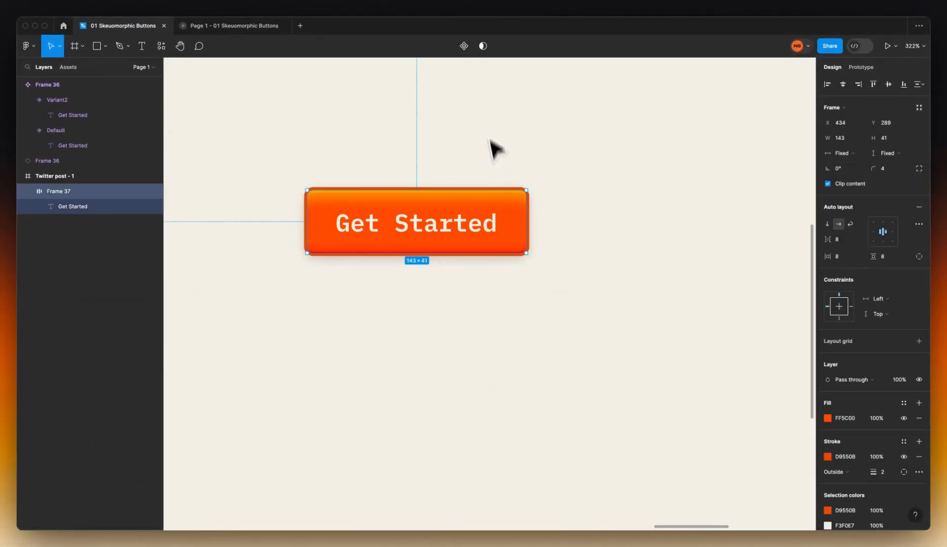
{"action": "left_click", "coordinate": [464, 47]}
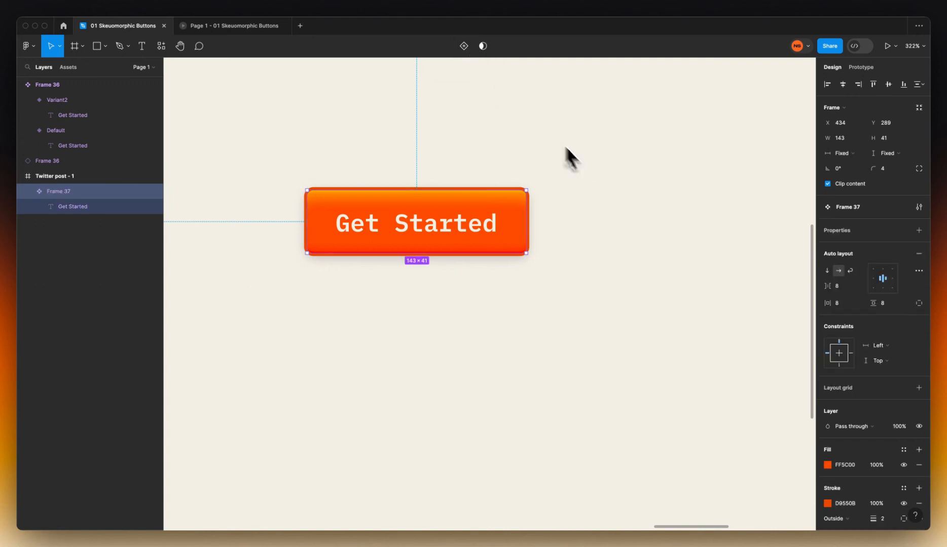
Add a second variant, naming the property Clicked and the new variant's value True
{"action": "left_click", "coordinate": [468, 50]}
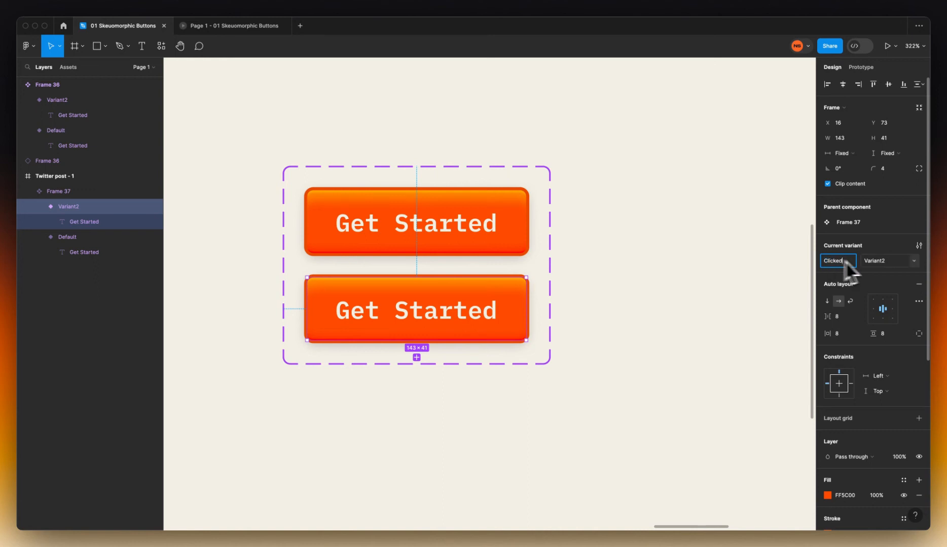
{"action": "type", "text": "d"}
{"action": "key", "text": "Return"}
{"action": "left_click", "coordinate": [884, 262]}
{"action": "key", "text": "Return"}
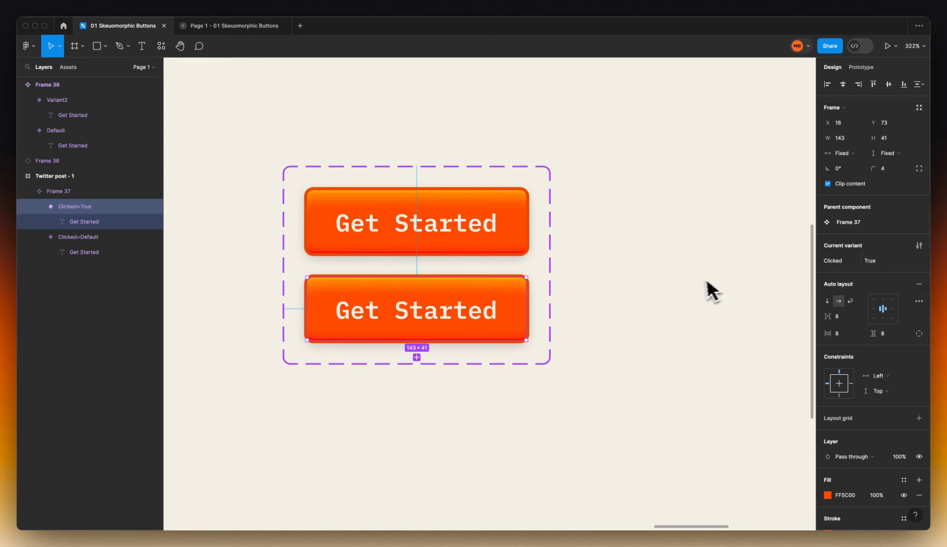
{"action": "scroll", "coordinate": [877, 391], "scroll_direction": "down", "scroll_amount": 5}
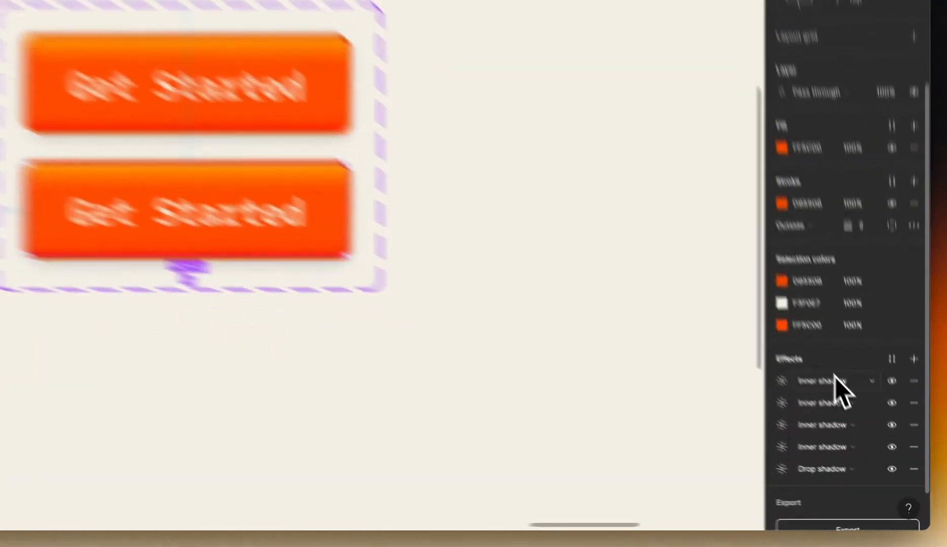
Give the True variant's first inner shadow blur 10 and black 000000 colour
{"action": "left_click", "coordinate": [864, 427]}
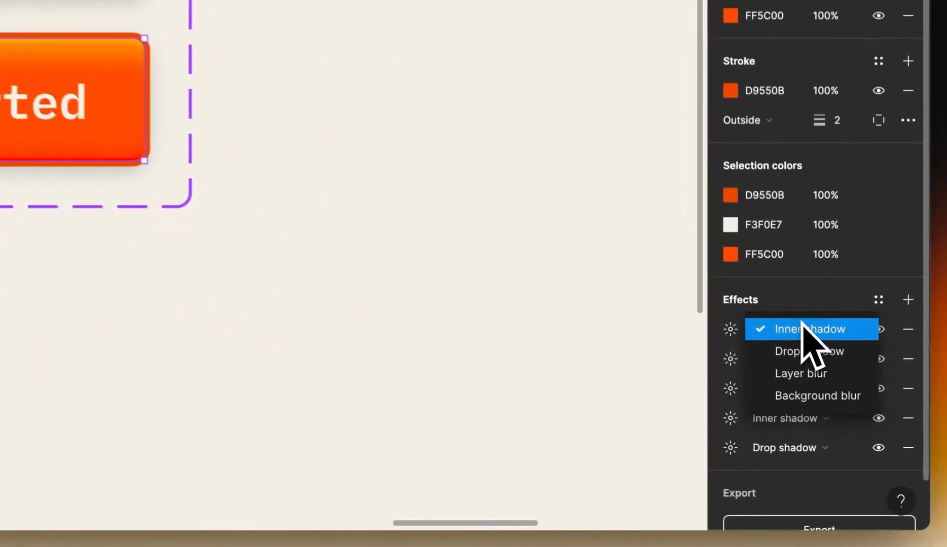
{"action": "left_click", "coordinate": [802, 324]}
{"action": "left_click", "coordinate": [733, 324]}
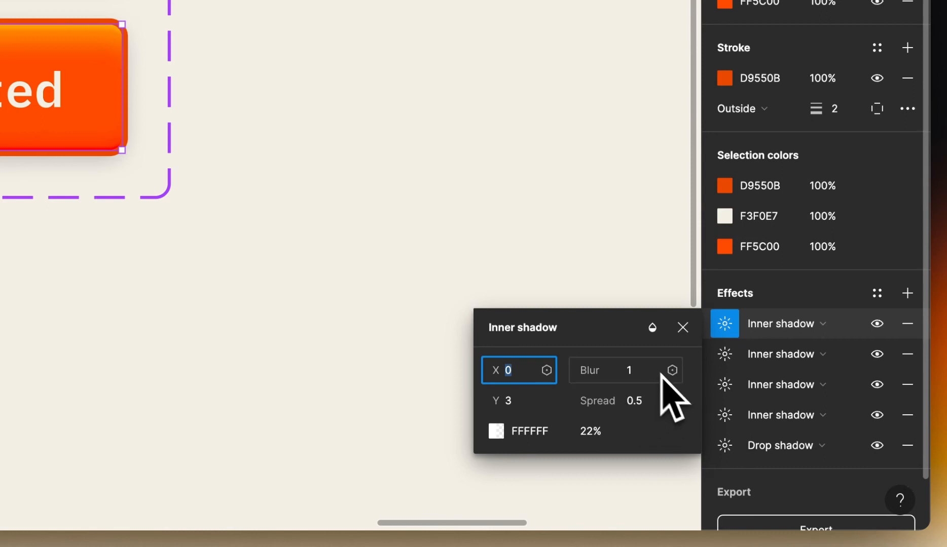
{"action": "left_click", "coordinate": [649, 373]}
{"action": "type", "text": "10"}
{"action": "key", "text": "Return"}
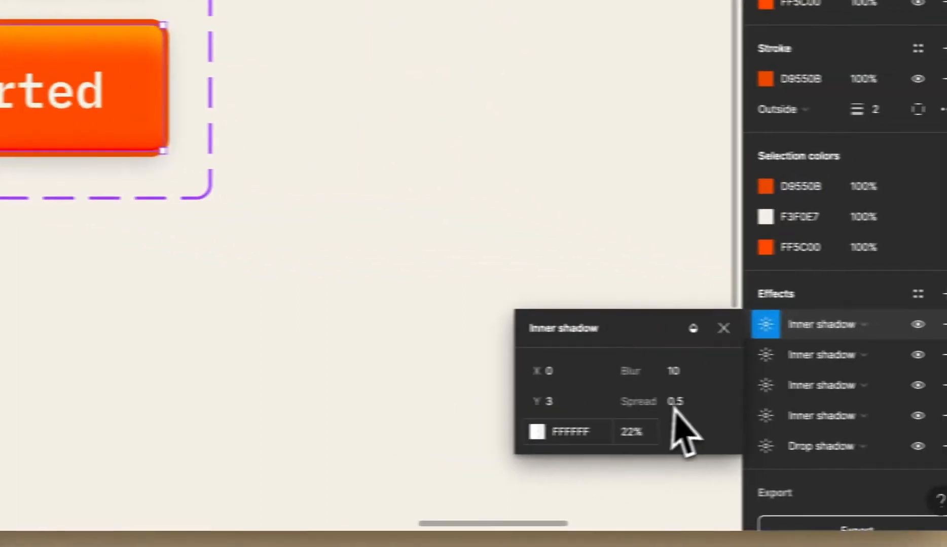
{"action": "left_click", "coordinate": [546, 430]}
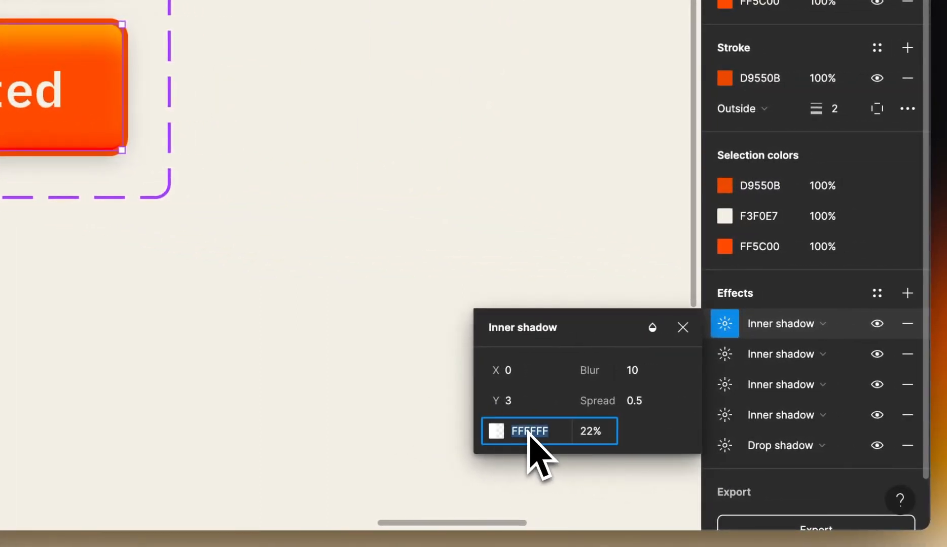
{"action": "type", "text": "000"}
{"action": "key", "text": "Return"}
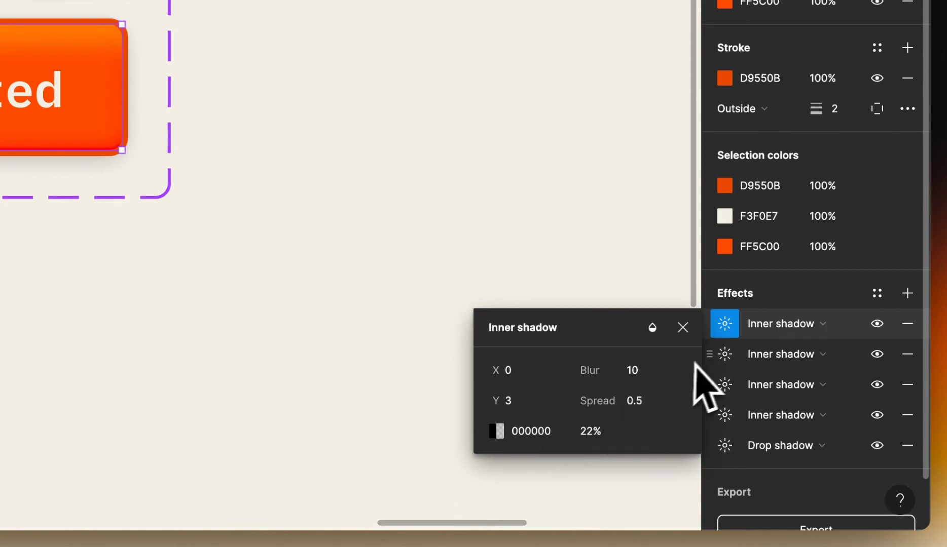
Set the second inner shadow to Y 6, blur 14 and spread -1.5
{"action": "left_click", "coordinate": [724, 355]}
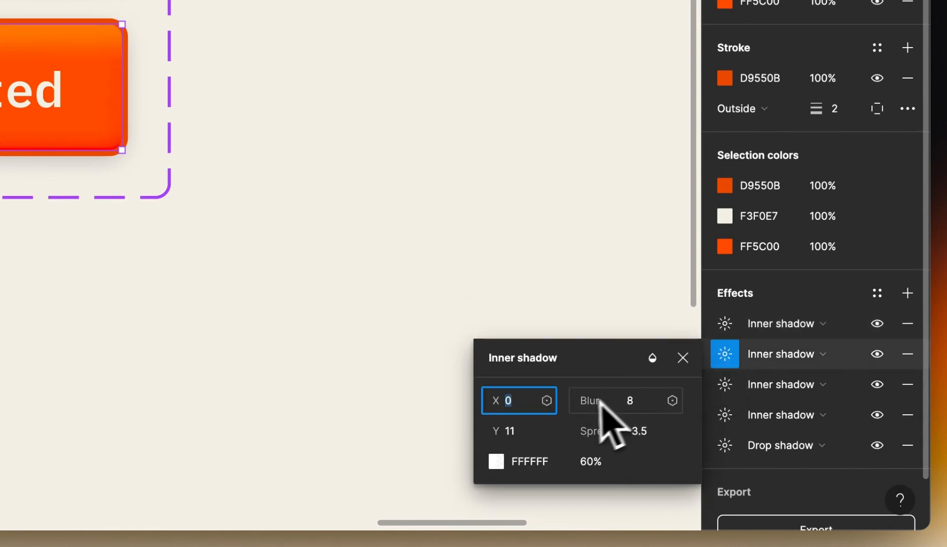
{"action": "left_click", "coordinate": [538, 430]}
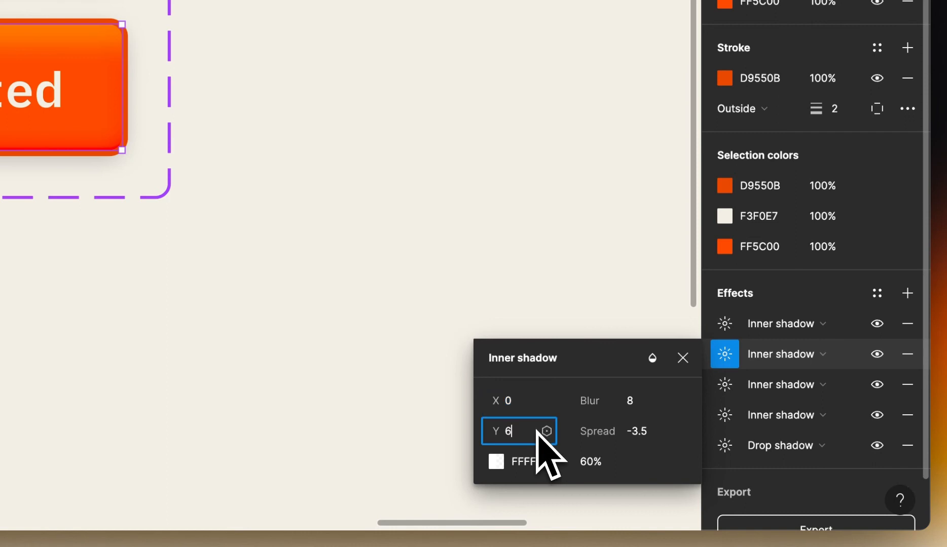
{"action": "key", "text": "Return"}
{"action": "left_click", "coordinate": [633, 411]}
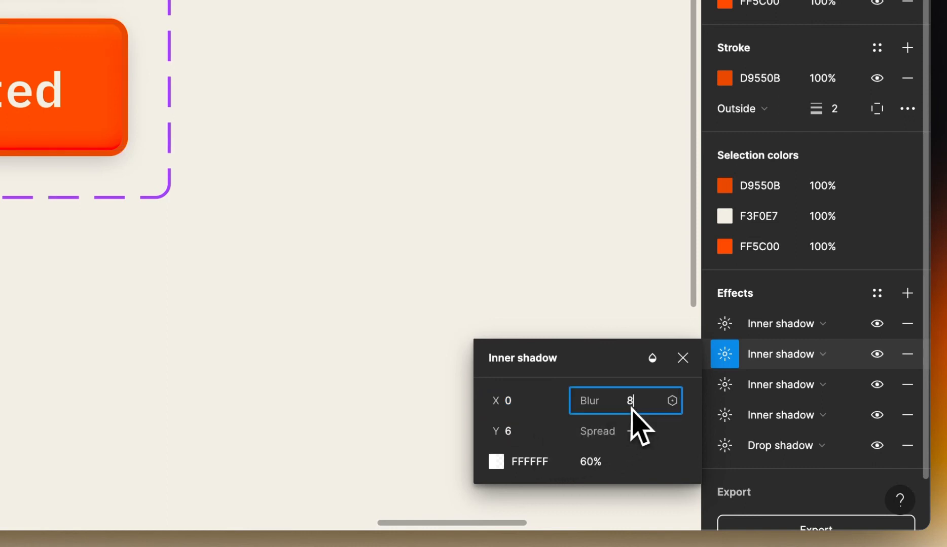
{"action": "key", "text": "Return"}
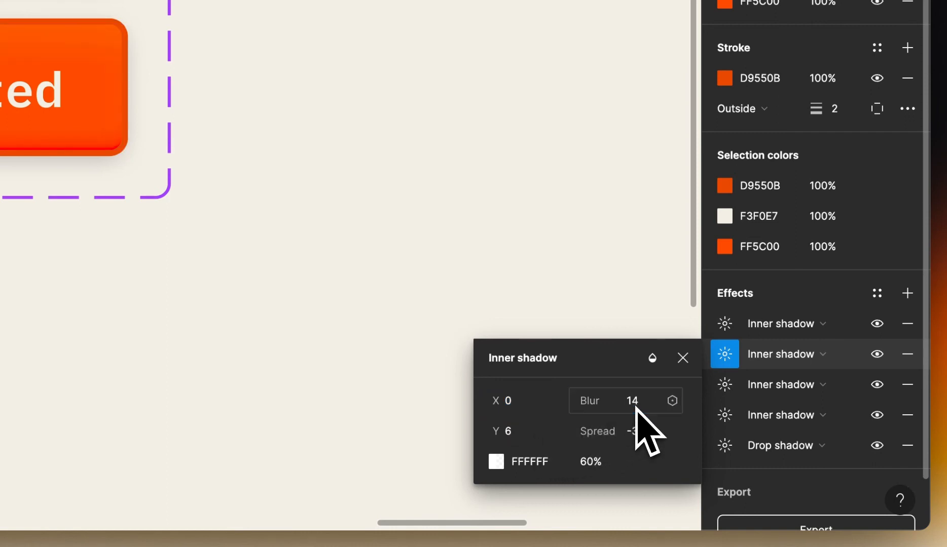
{"action": "left_click", "coordinate": [663, 430]}
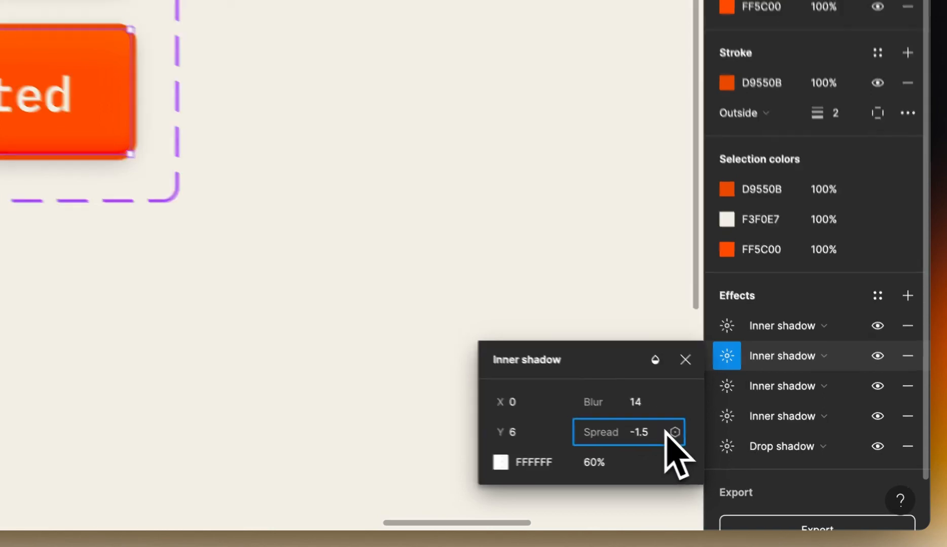
{"action": "key", "text": "Return"}
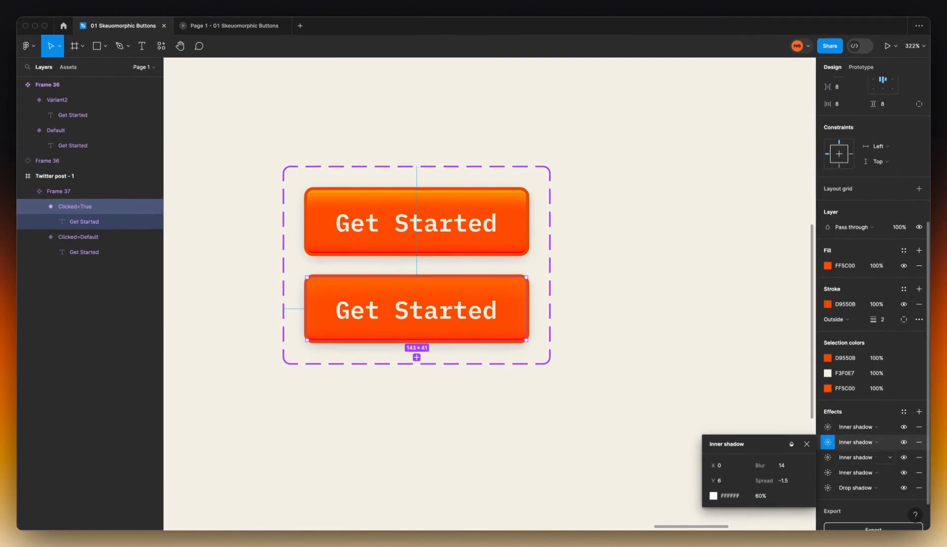
Make the second inner shadow black and change the third inner shadow's Y offset to 2
{"action": "left_click", "coordinate": [735, 495]}
{"action": "key", "text": "Return"}
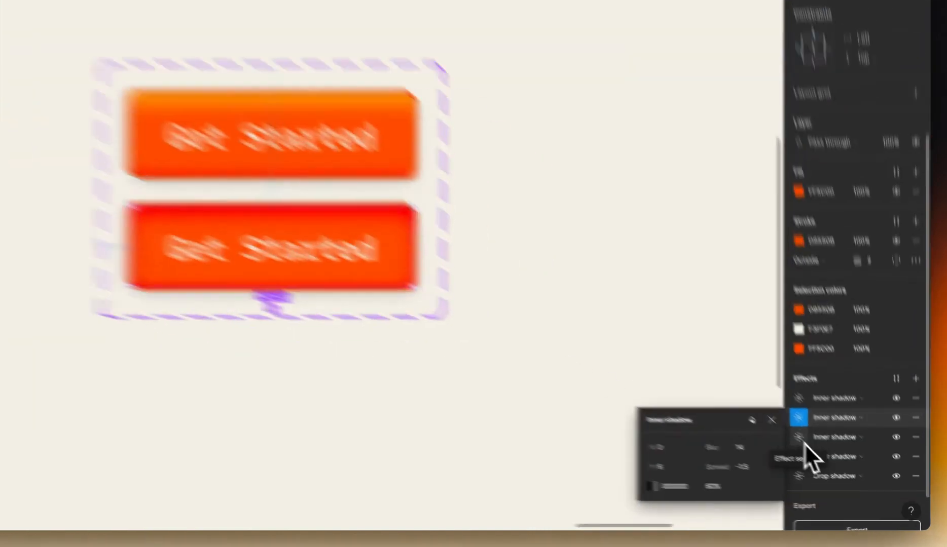
{"action": "left_click", "coordinate": [830, 460]}
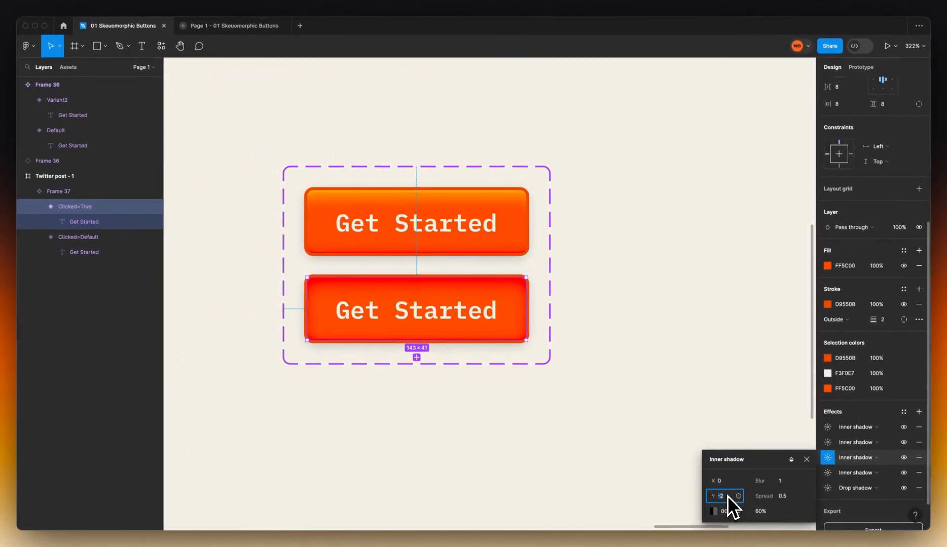
{"action": "type", "text": "2"}
{"action": "key", "text": "Return"}
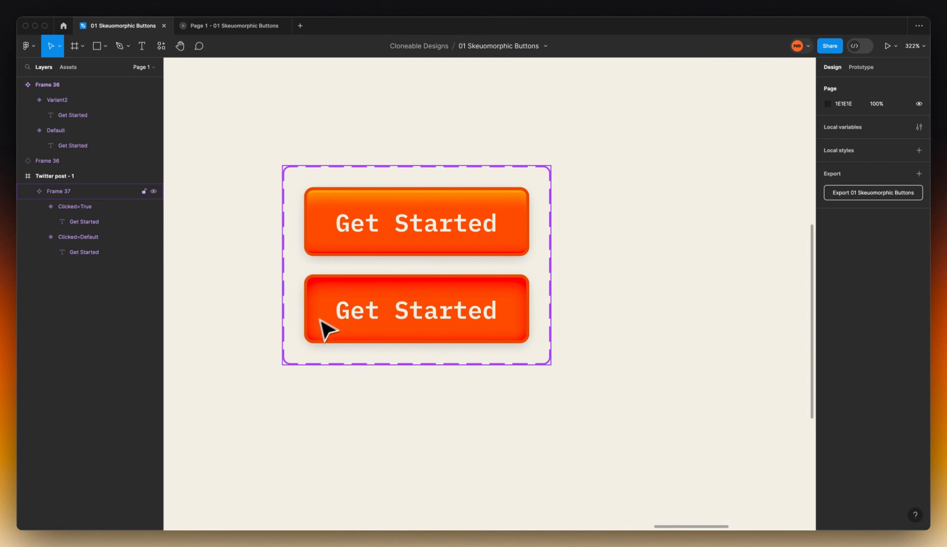
{"action": "left_click", "coordinate": [471, 319]}
Set the Clicked=True variant's Get Started label to font size 15.5
{"action": "left_click", "coordinate": [463, 317]}
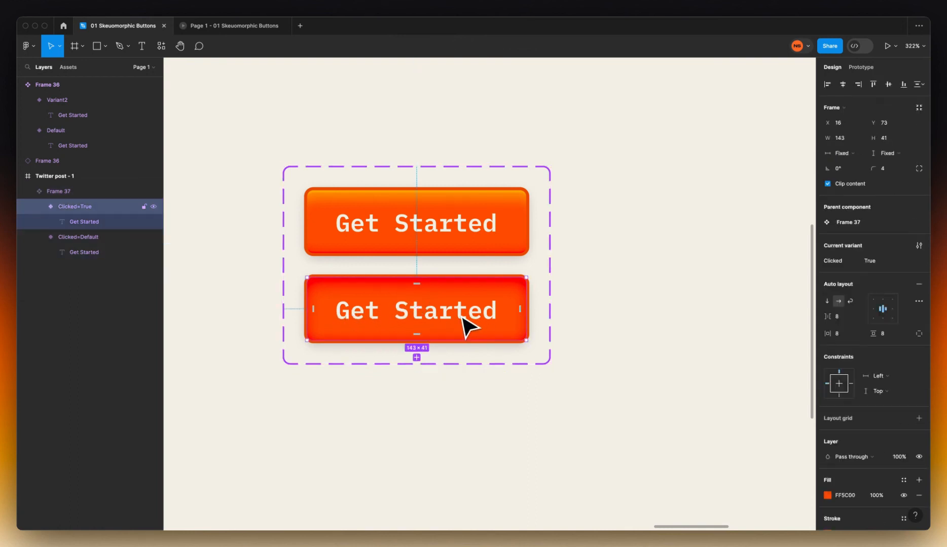
{"action": "left_click", "coordinate": [464, 317]}
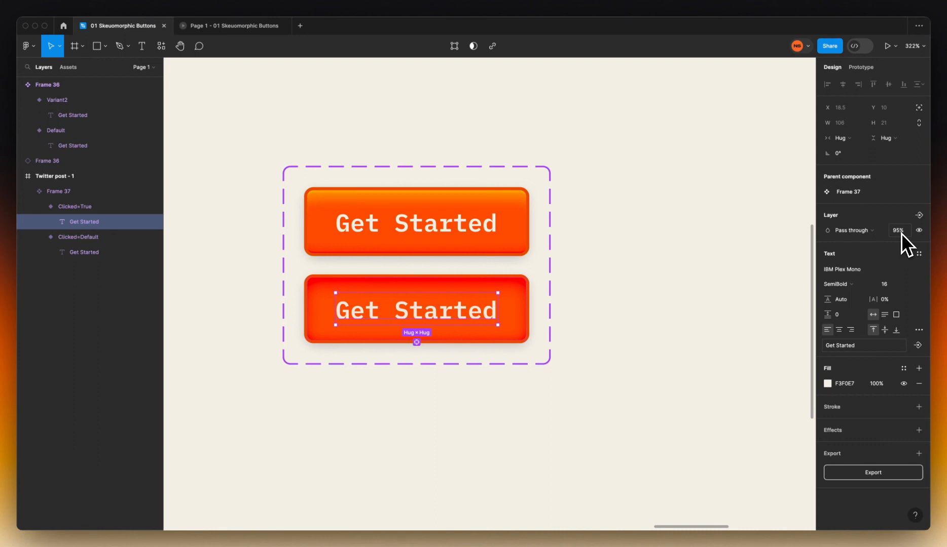
{"action": "left_click", "coordinate": [886, 272]}
{"action": "left_click", "coordinate": [890, 283]}
{"action": "key", "text": "Return"}
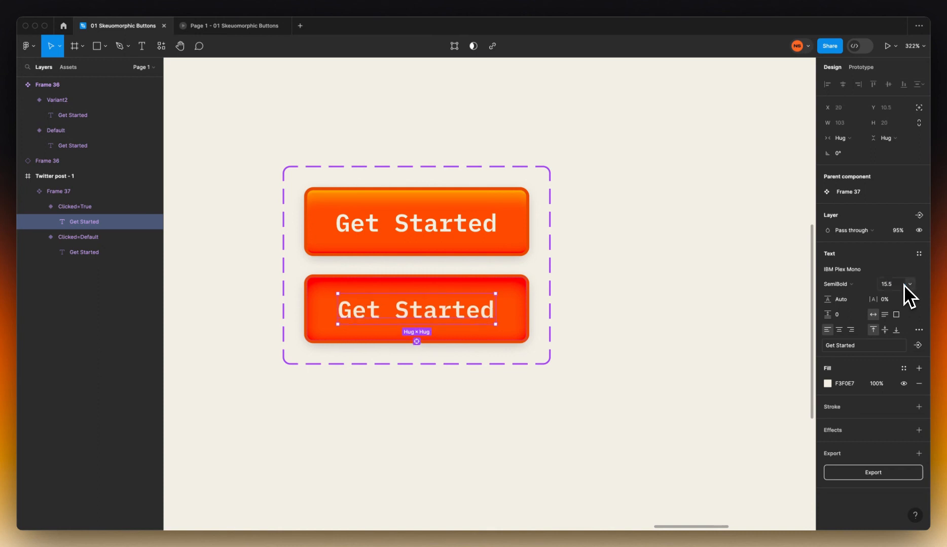
{"action": "left_click", "coordinate": [688, 323]}
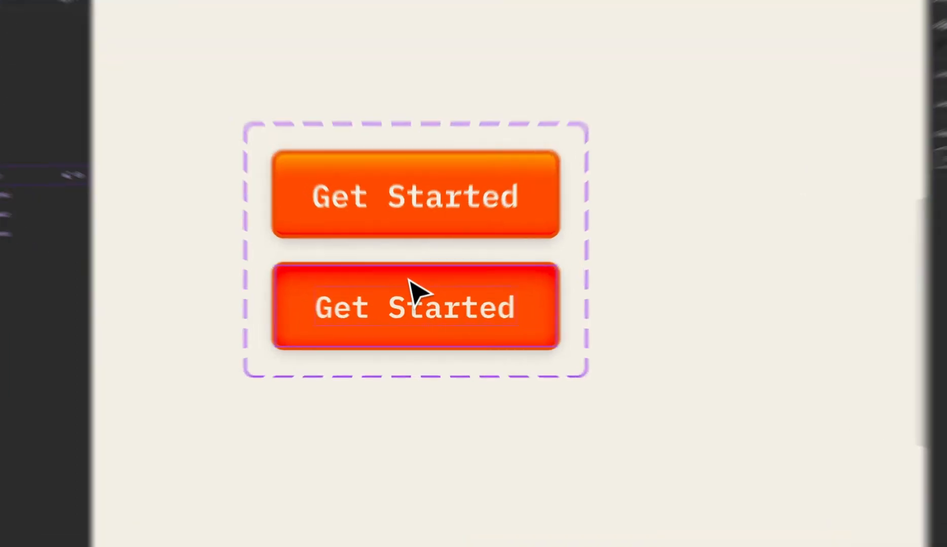
Select the top default button and switch to the Prototype panel
{"action": "left_click", "coordinate": [414, 298]}
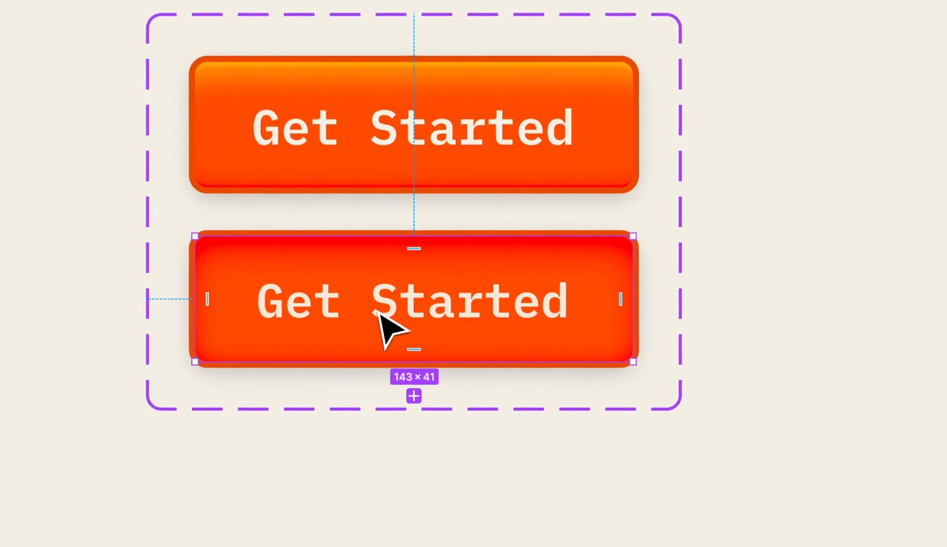
{"action": "double_click", "coordinate": [383, 315]}
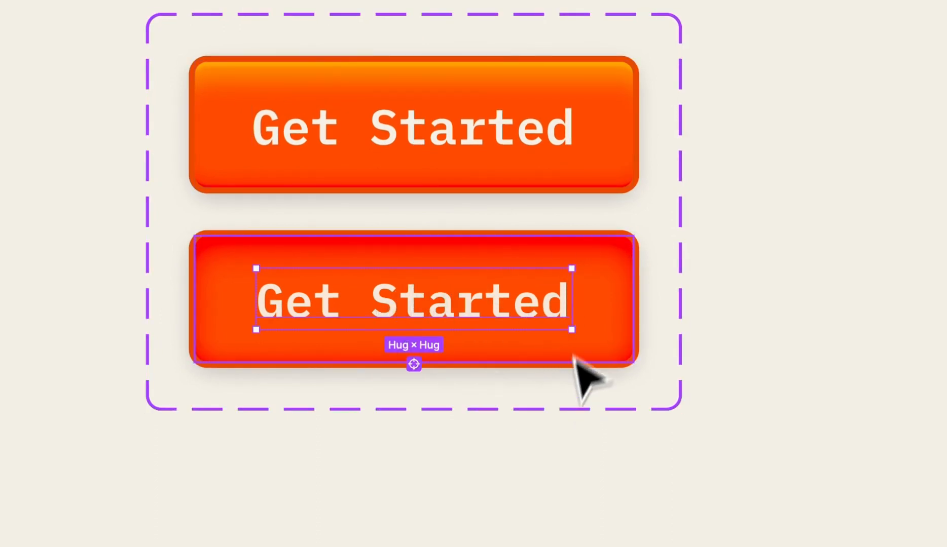
{"action": "left_click", "coordinate": [284, 142]}
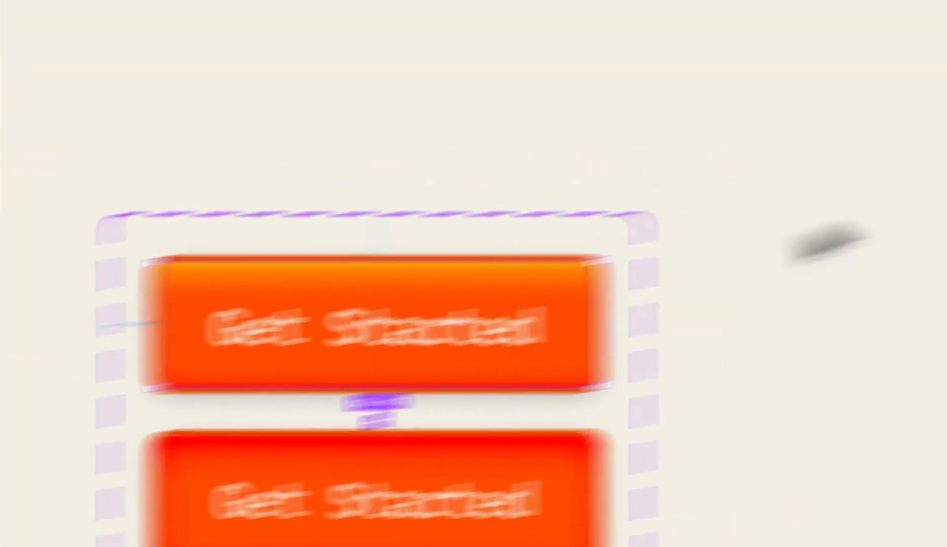
{"action": "left_click", "coordinate": [833, 99]}
Add a While pressing interaction that changes to Clicked=True with Smart animate
{"action": "left_click", "coordinate": [907, 150]}
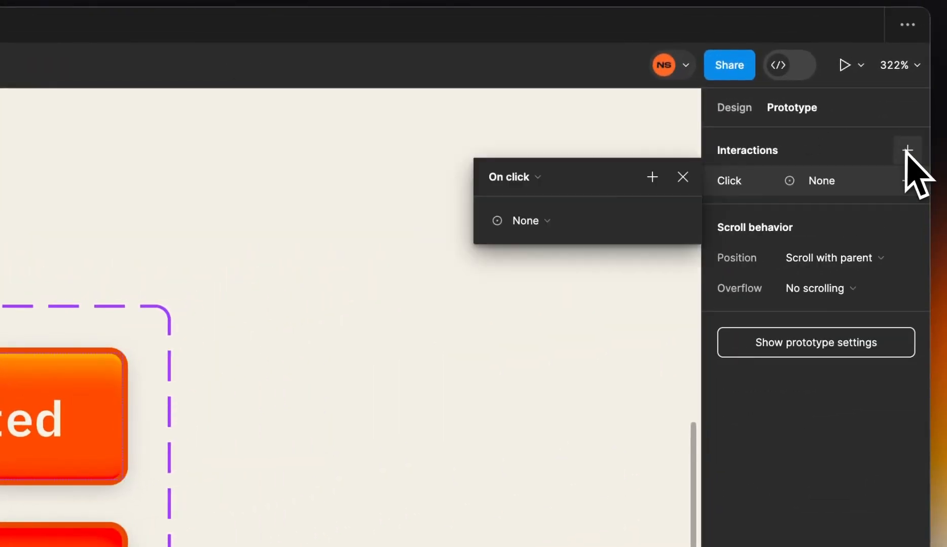
{"action": "left_click", "coordinate": [536, 186]}
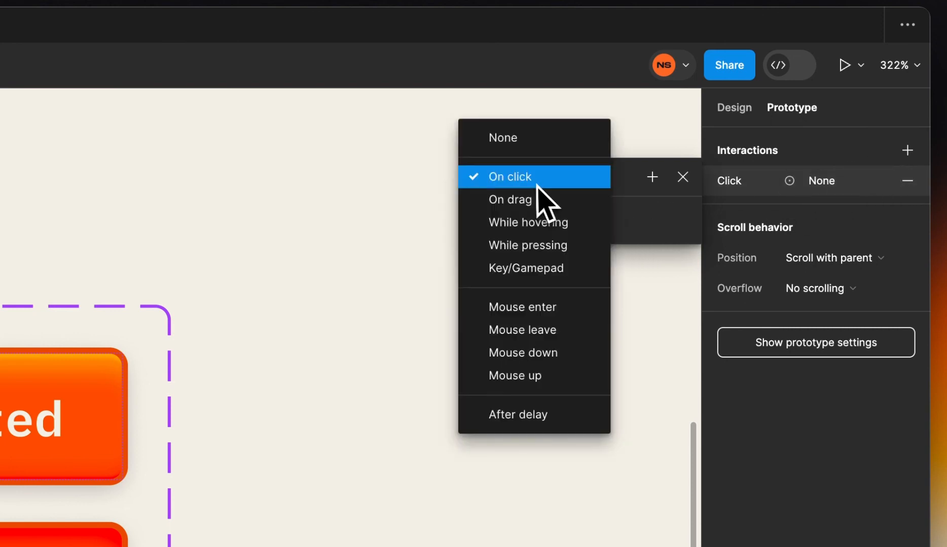
{"action": "left_click", "coordinate": [538, 245]}
{"action": "left_click", "coordinate": [554, 230]}
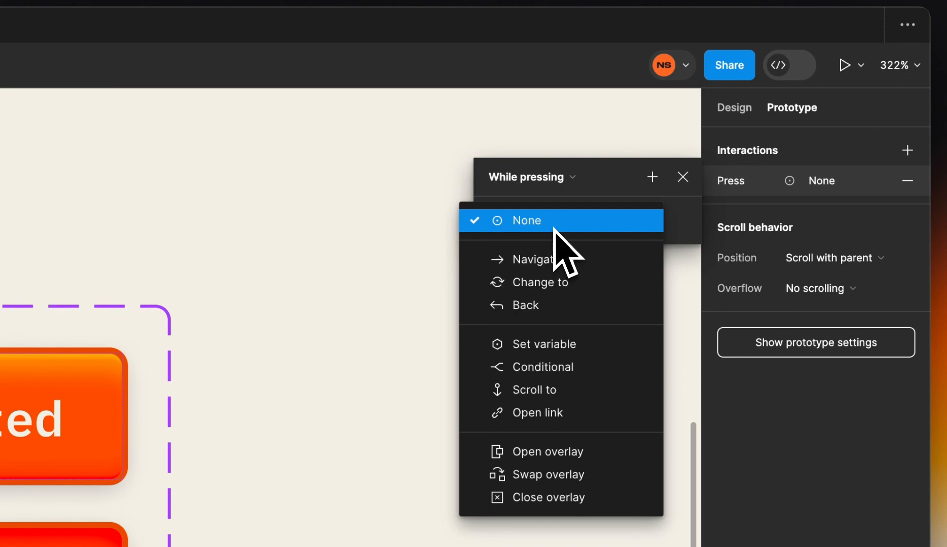
{"action": "left_click", "coordinate": [558, 283]}
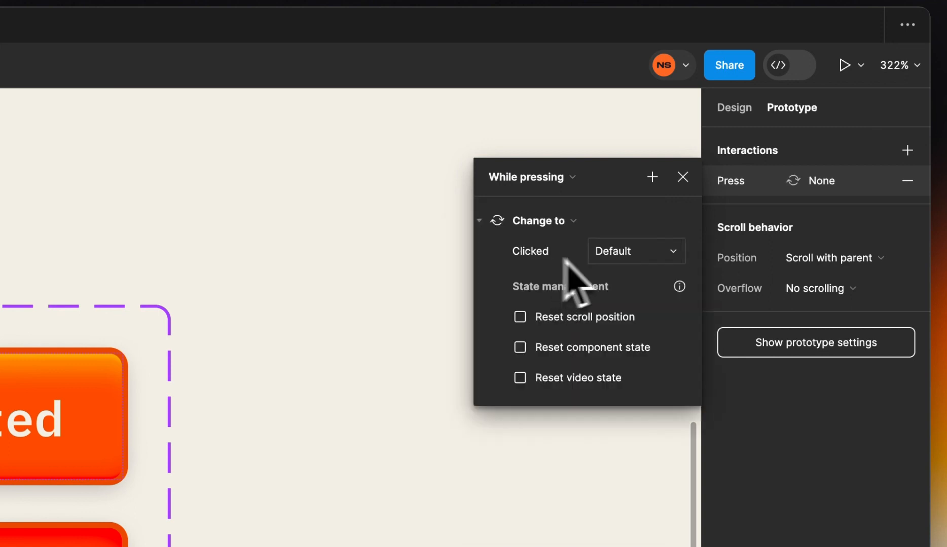
{"action": "left_click", "coordinate": [654, 251]}
{"action": "left_click", "coordinate": [656, 273]}
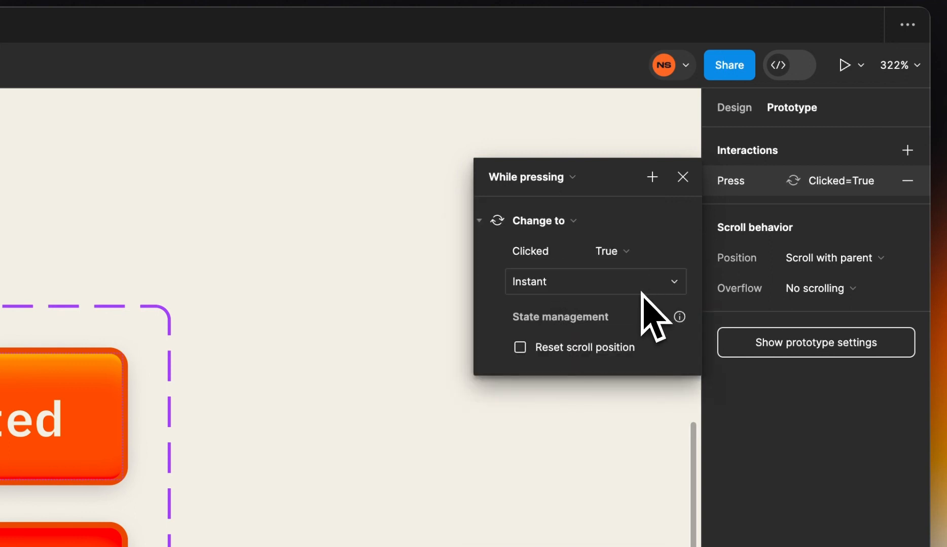
{"action": "left_click", "coordinate": [641, 293]}
{"action": "left_click", "coordinate": [630, 325]}
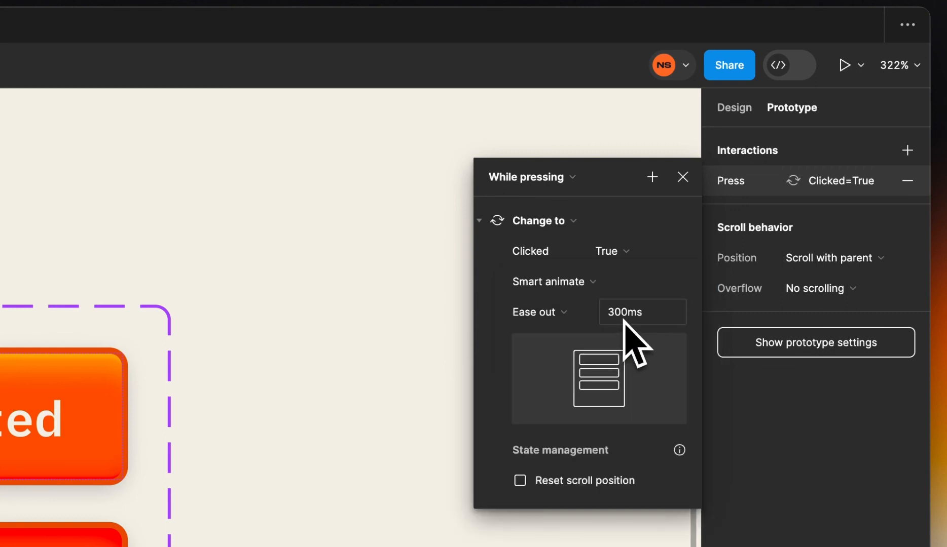
Set the animation to 75ms on a custom bezier curve of 0.19, 0.01, 0.56, 1
{"action": "left_click", "coordinate": [623, 314]}
{"action": "type", "text": "75"}
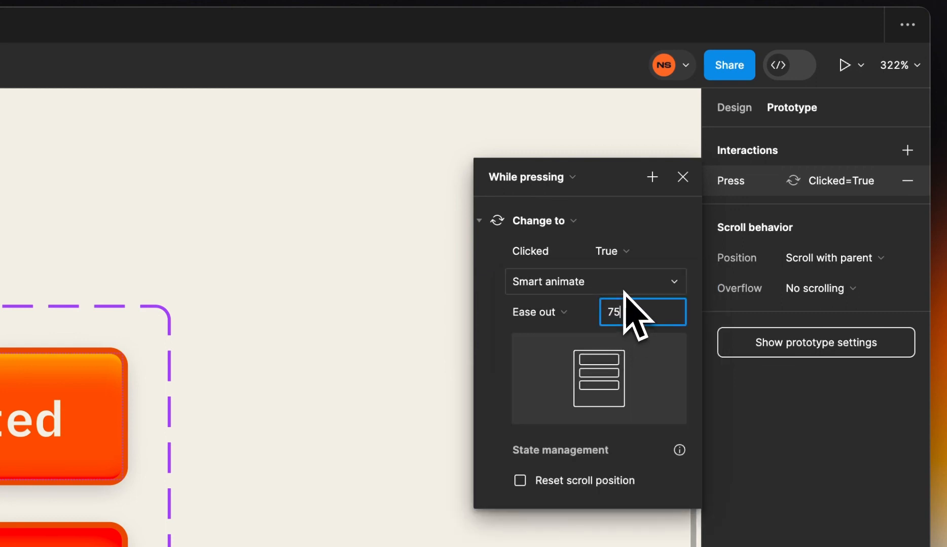
{"action": "key", "text": "Return"}
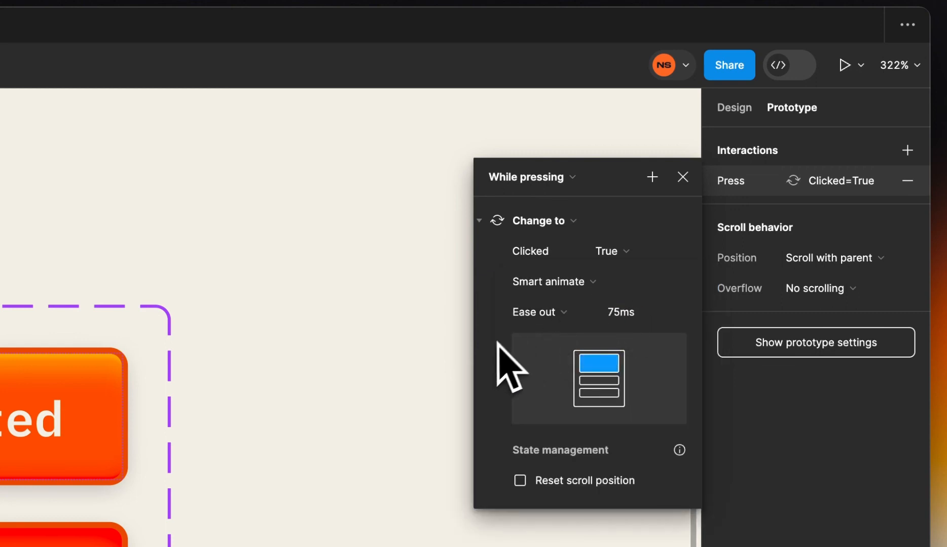
{"action": "left_click", "coordinate": [537, 312]}
{"action": "left_click", "coordinate": [568, 428]}
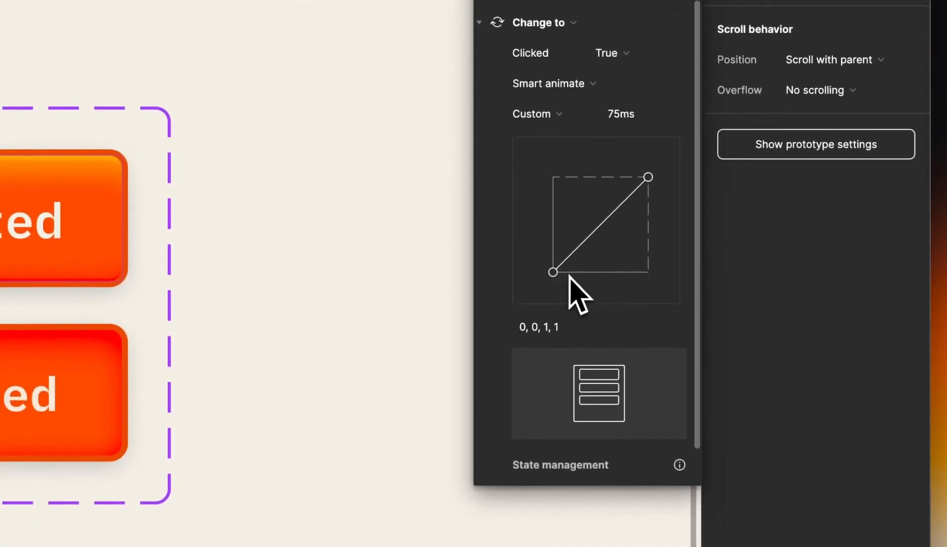
{"action": "left_click_drag", "start_coordinate": [554, 468], "coordinate": [557, 470]}
{"action": "left_click_drag", "start_coordinate": [555, 273], "coordinate": [577, 271]}
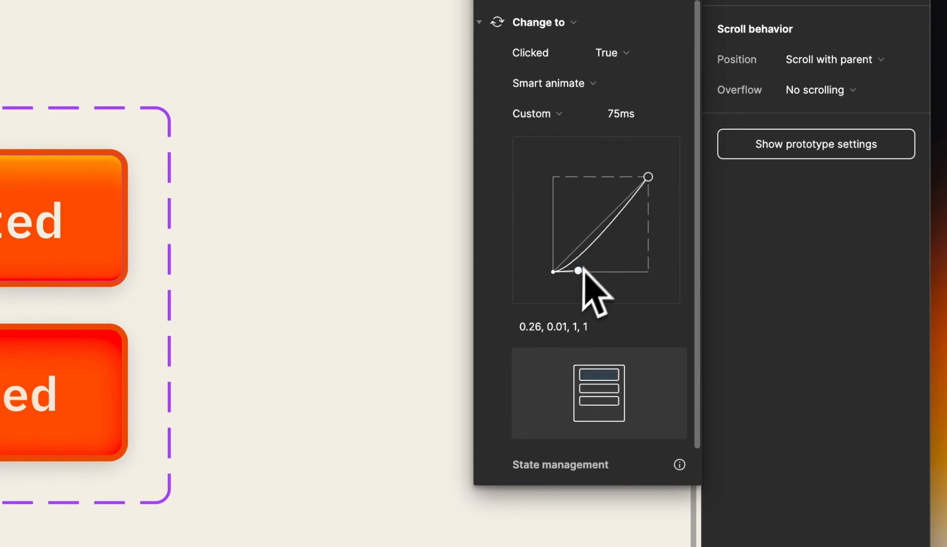
{"action": "left_click_drag", "start_coordinate": [646, 178], "coordinate": [606, 177]}
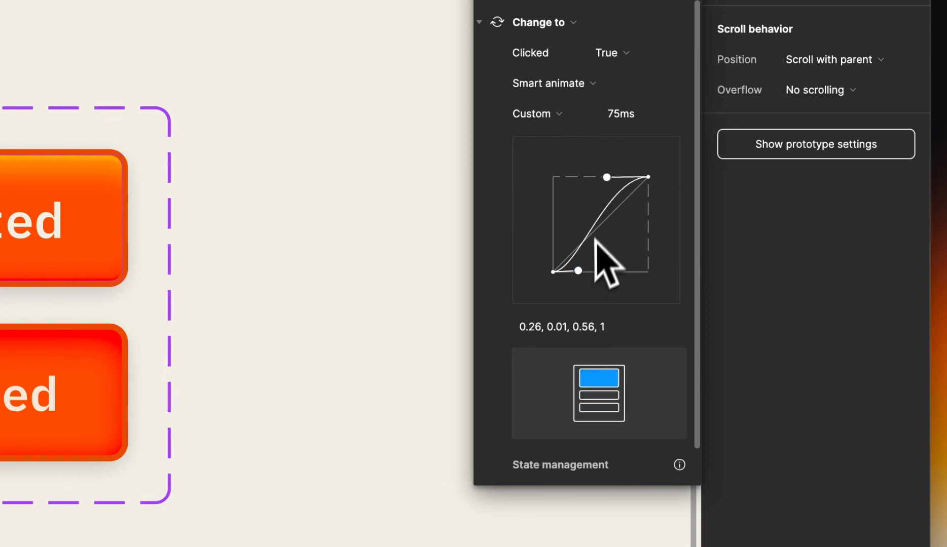
{"action": "left_click_drag", "start_coordinate": [578, 271], "coordinate": [571, 272]}
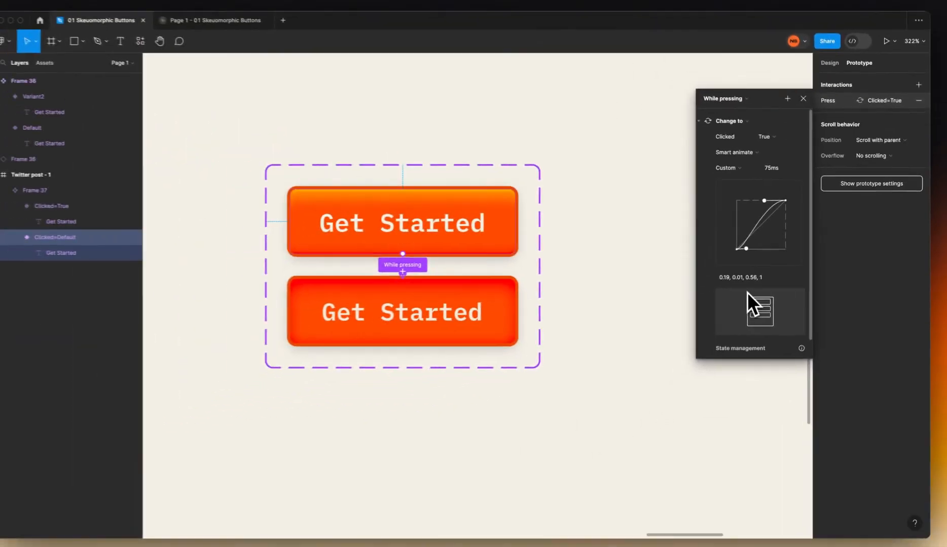
{"action": "left_click", "coordinate": [676, 284]}
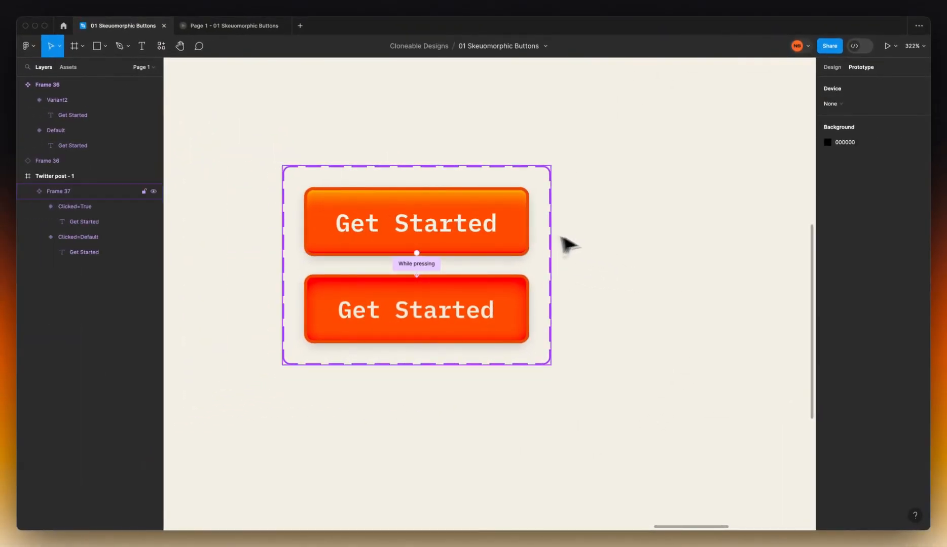
Present Page 1 and press Get Started nine times to check the swap to the pressed variant
{"action": "left_click", "coordinate": [887, 46]}
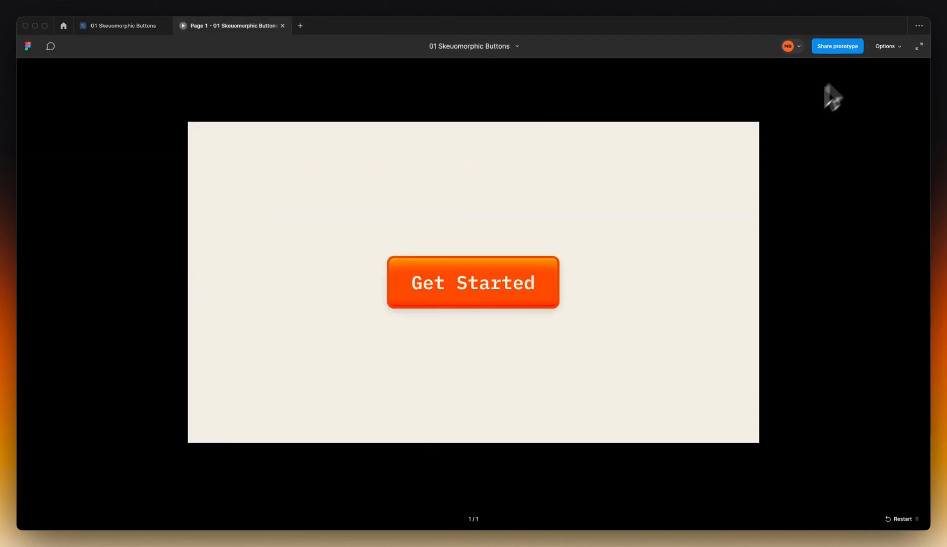
{"action": "left_click", "coordinate": [514, 293]}
{"action": "left_click", "coordinate": [513, 293]}
{"action": "left_click", "coordinate": [514, 294]}
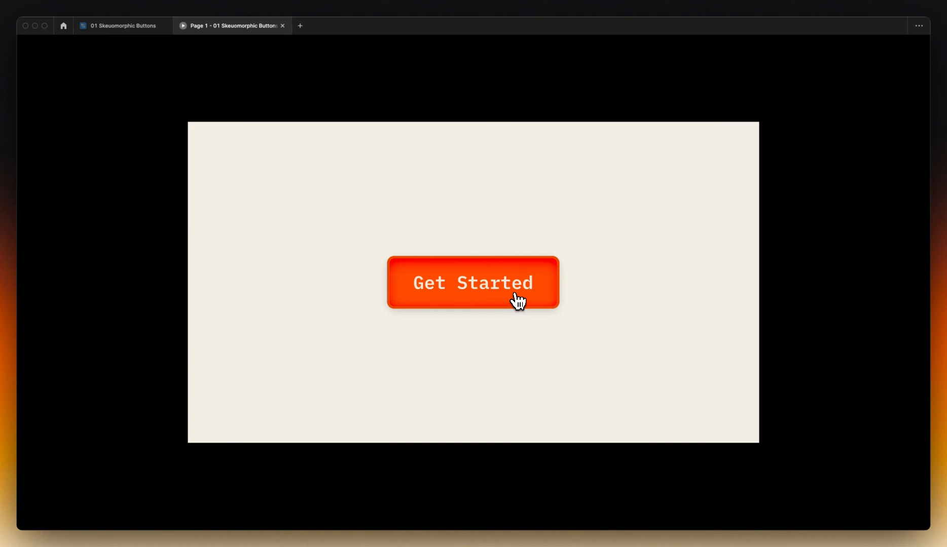
{"action": "left_click", "coordinate": [514, 293]}
{"action": "left_click", "coordinate": [515, 293]}
{"action": "left_click", "coordinate": [516, 294]}
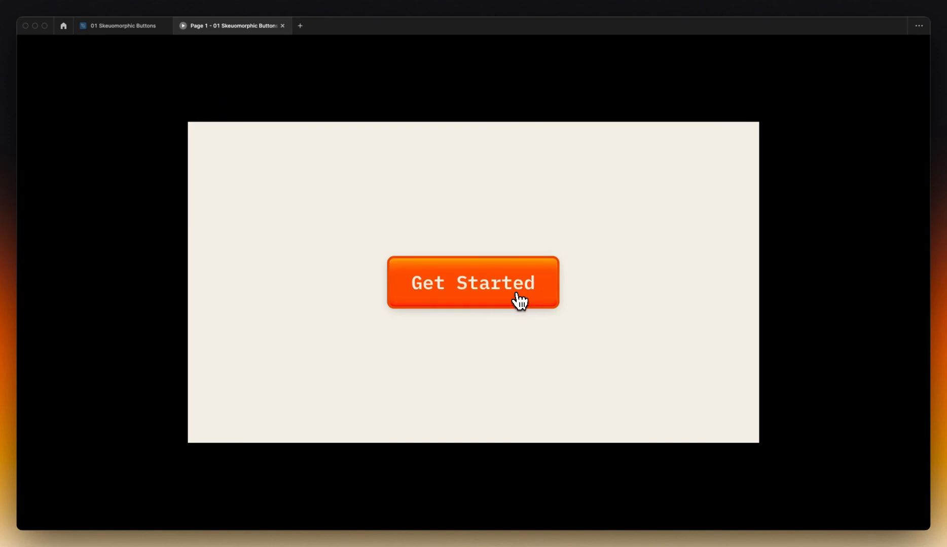
{"action": "left_click", "coordinate": [516, 294]}
{"action": "left_click", "coordinate": [516, 294]}
{"action": "left_click", "coordinate": [512, 294]}
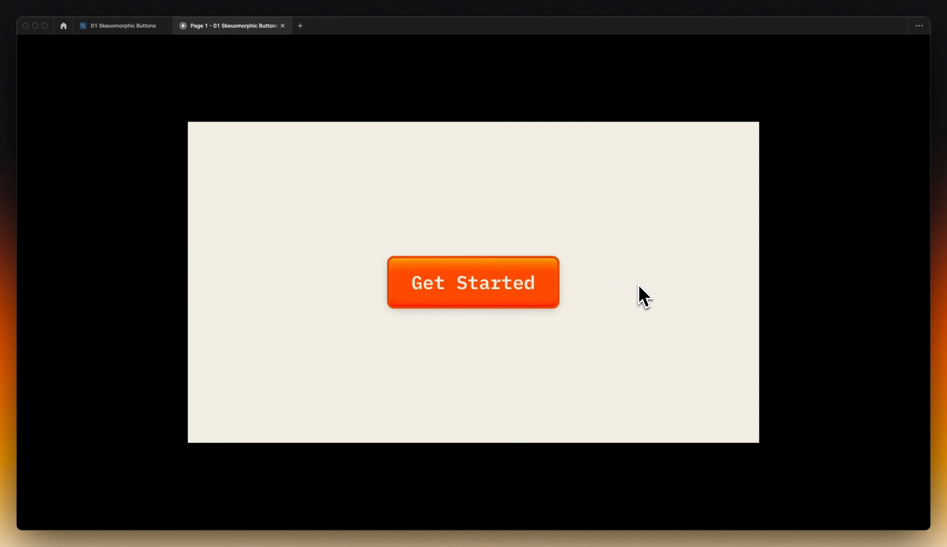